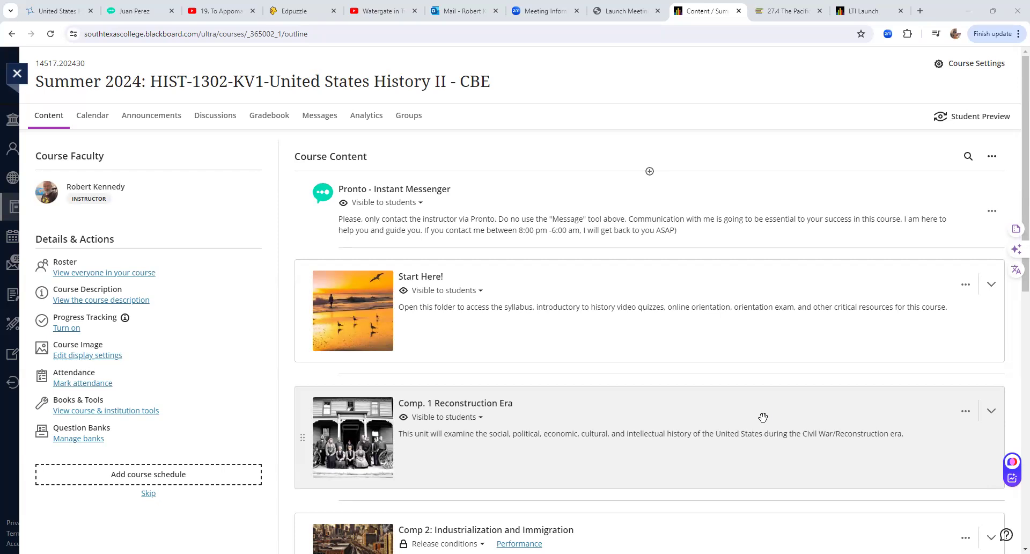
# Expand the Comp. 5 Cold War and Post-Cold War Era module and open the Content Market directly below the Comp. 5 Pretest.
pyautogui.scroll(-10, 770, 413)
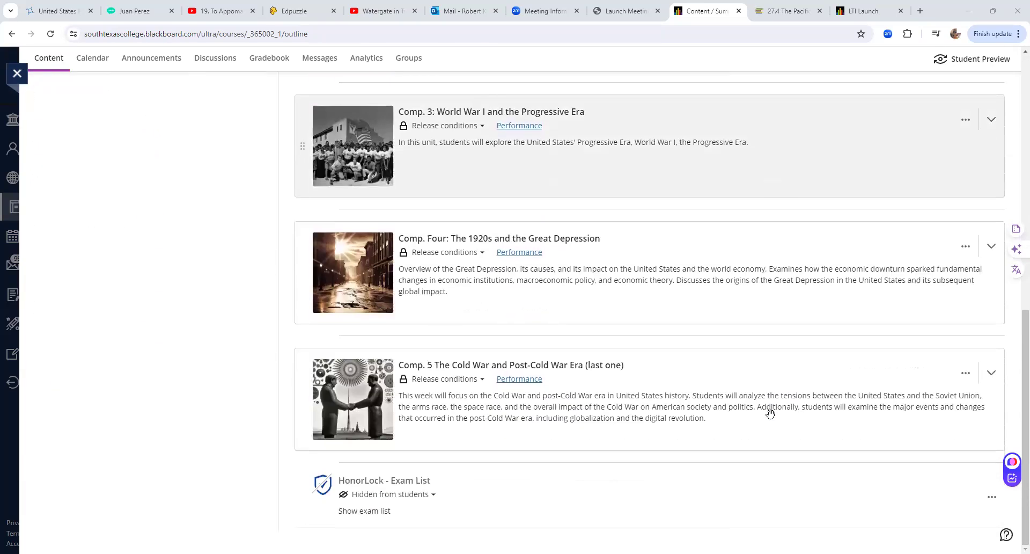
pyautogui.click(685, 374)
pyautogui.scroll(-3, 671, 381)
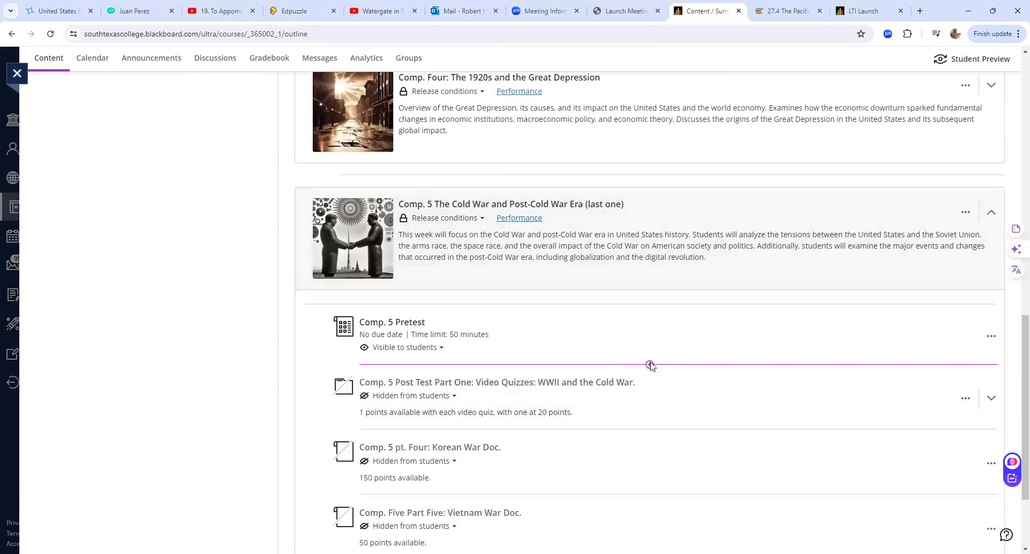
pyautogui.click(650, 365)
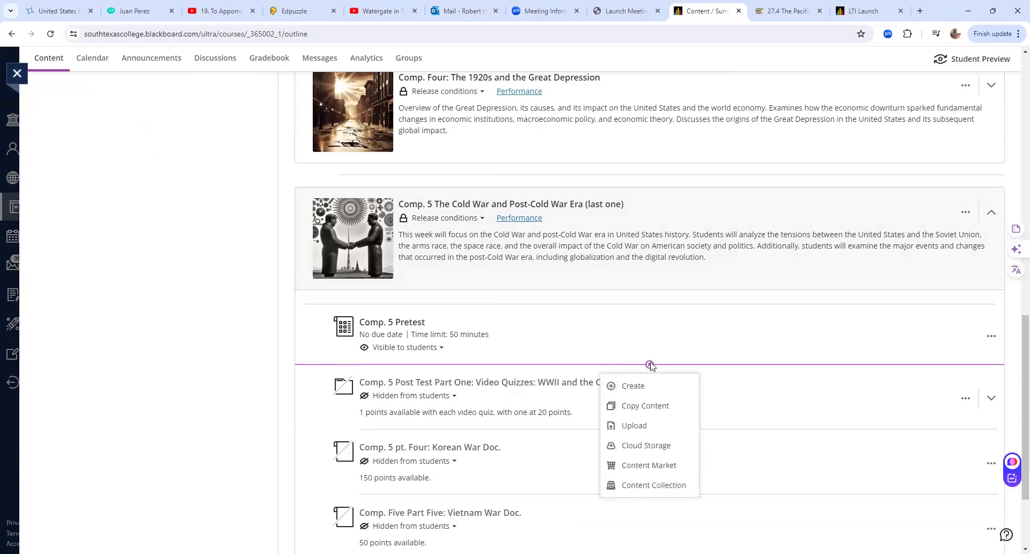
pyautogui.click(661, 466)
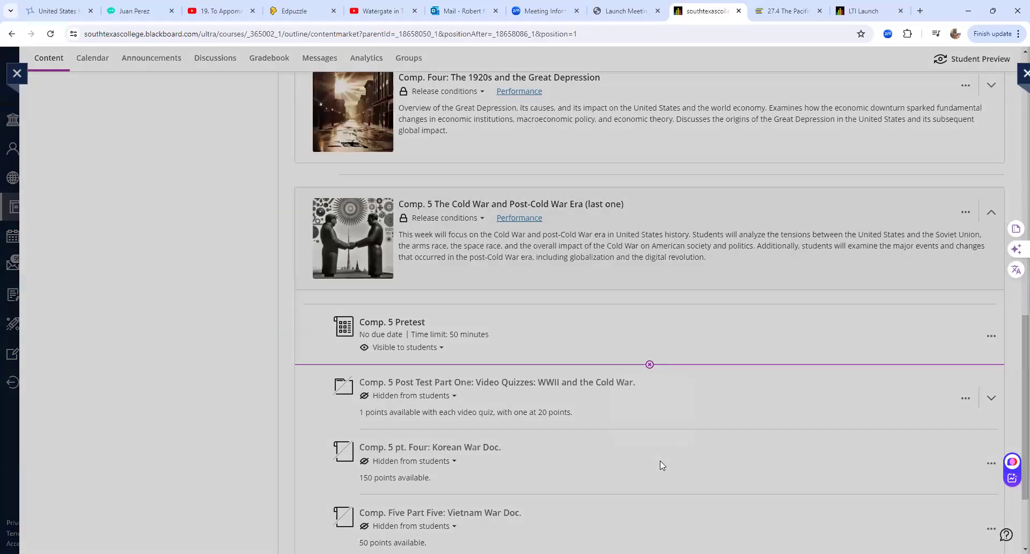
# Launch the H5P - Interactive Tool from the institution tools and open its Smart Import page.
pyautogui.scroll(-9, 480, 432)
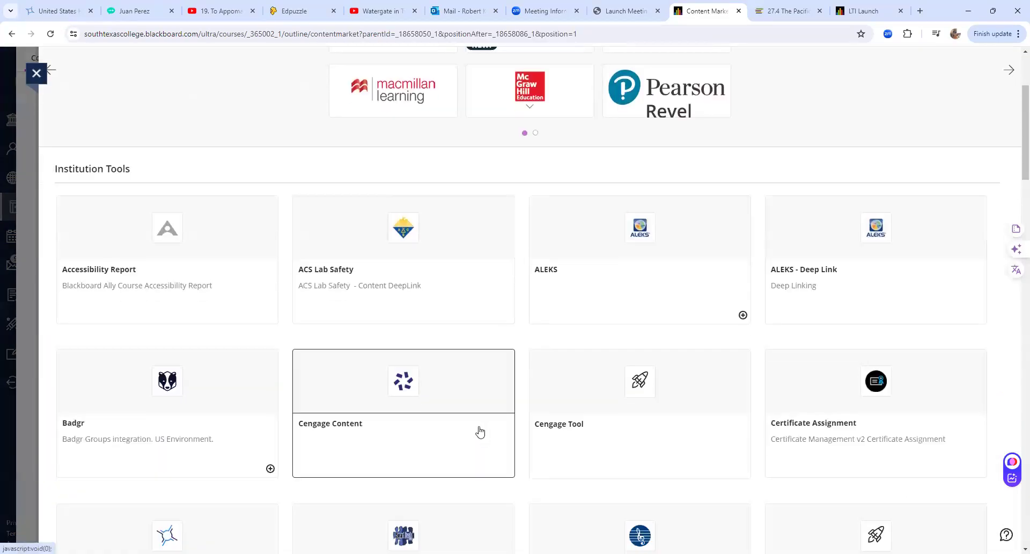
pyautogui.scroll(-3, 271, 424)
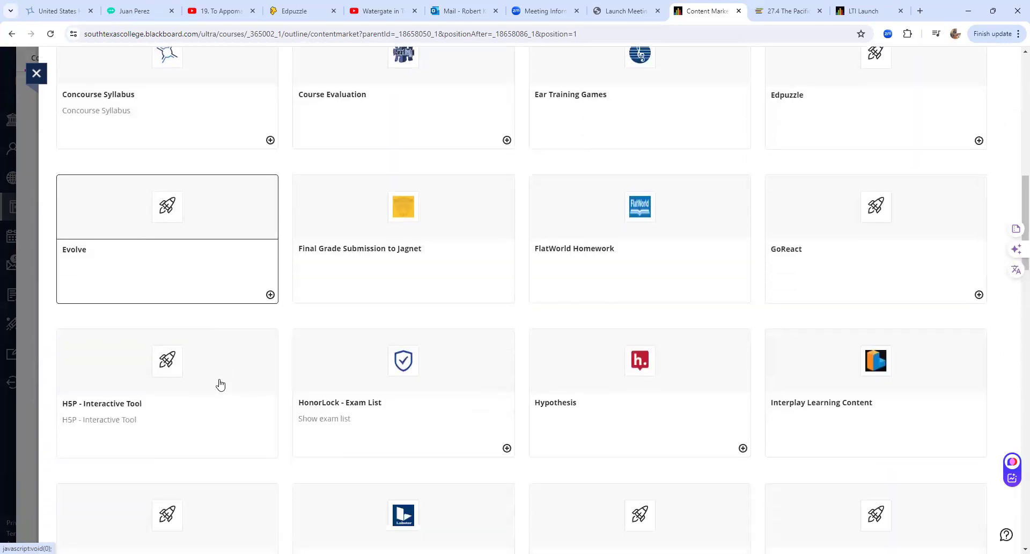
pyautogui.click(212, 375)
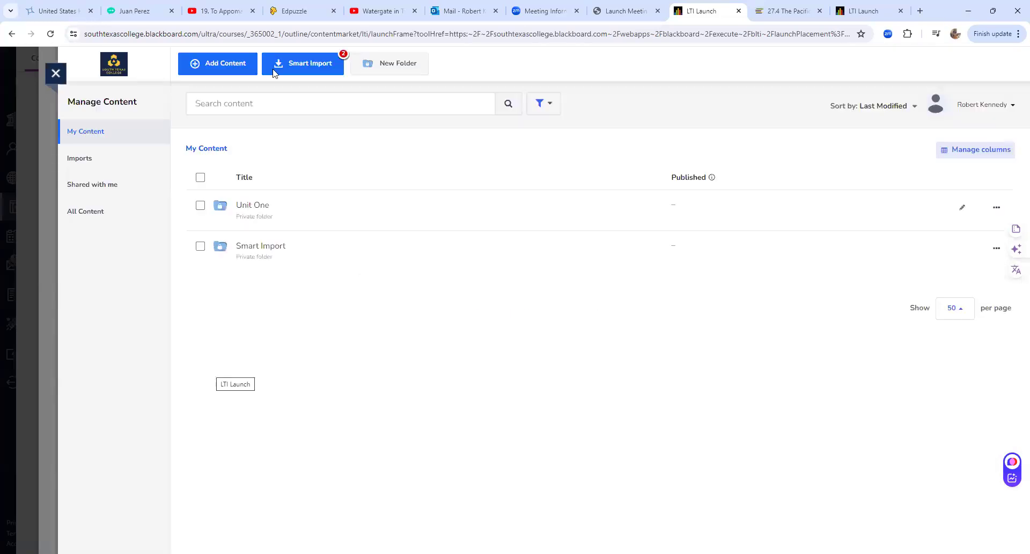
pyautogui.click(274, 70)
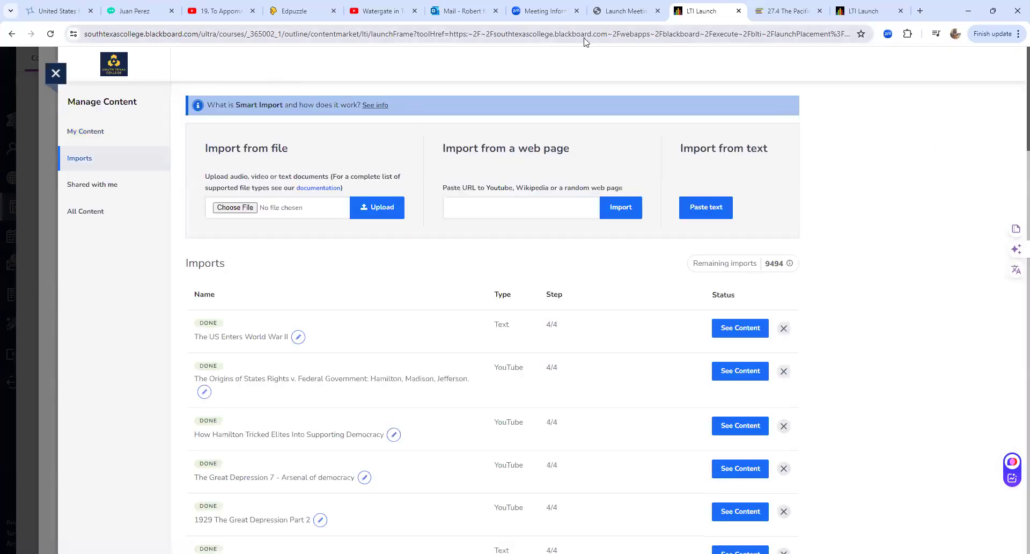
# Copy the URL of the YouTube video "Watergate in Two Minutes" and import it as a web page in H5P Smart Import.
pyautogui.click(374, 14)
pyautogui.click(344, 36)
pyautogui.hotkey('ctrl', 'a')
pyautogui.hotkey('ctrl', 'c')
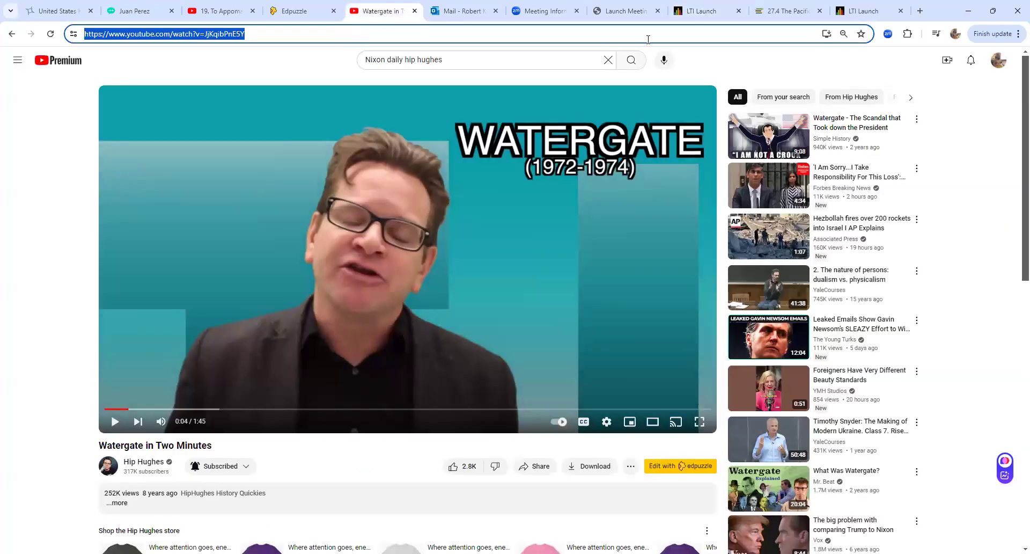
pyautogui.click(853, 13)
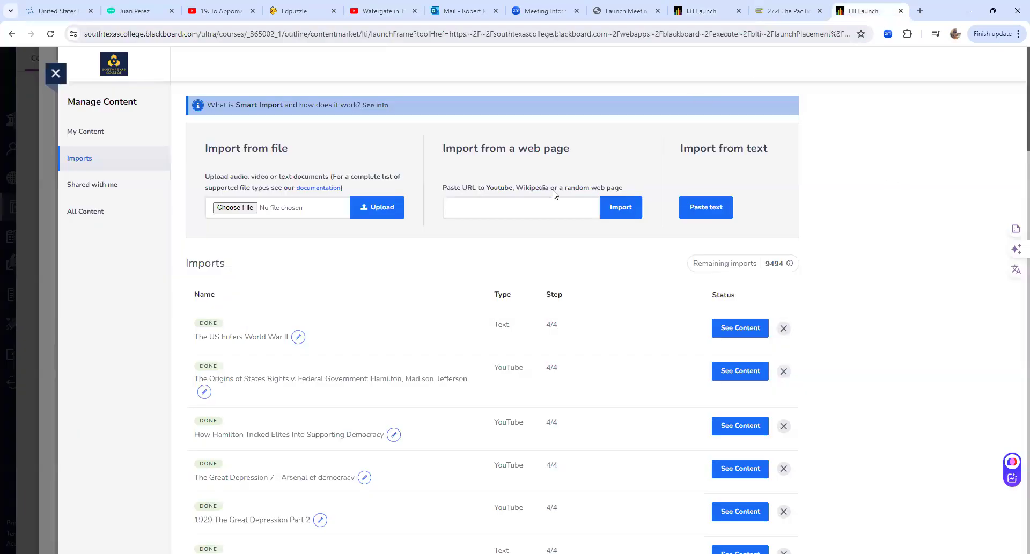
pyautogui.click(515, 210)
pyautogui.hotkey('ctrl', 'v')
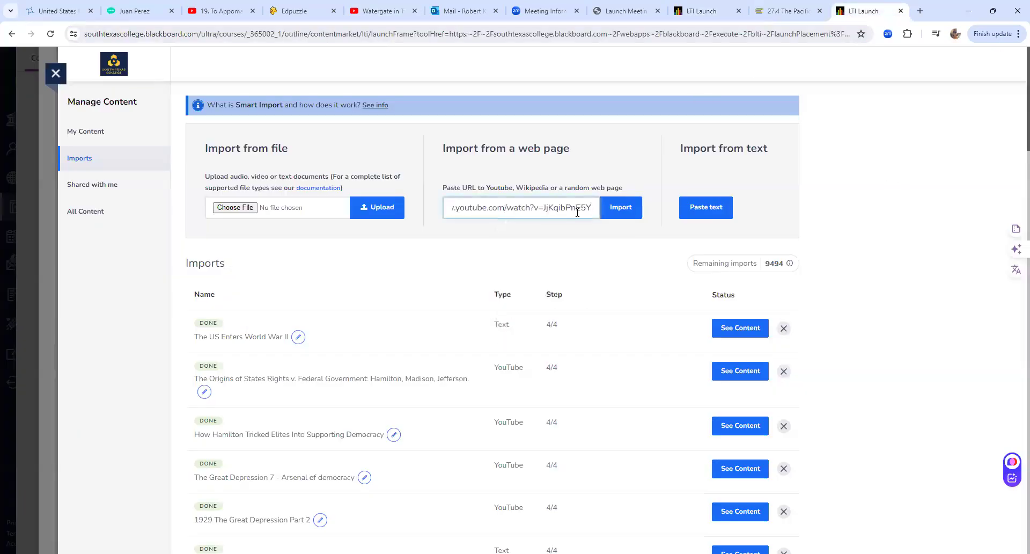
pyautogui.click(617, 212)
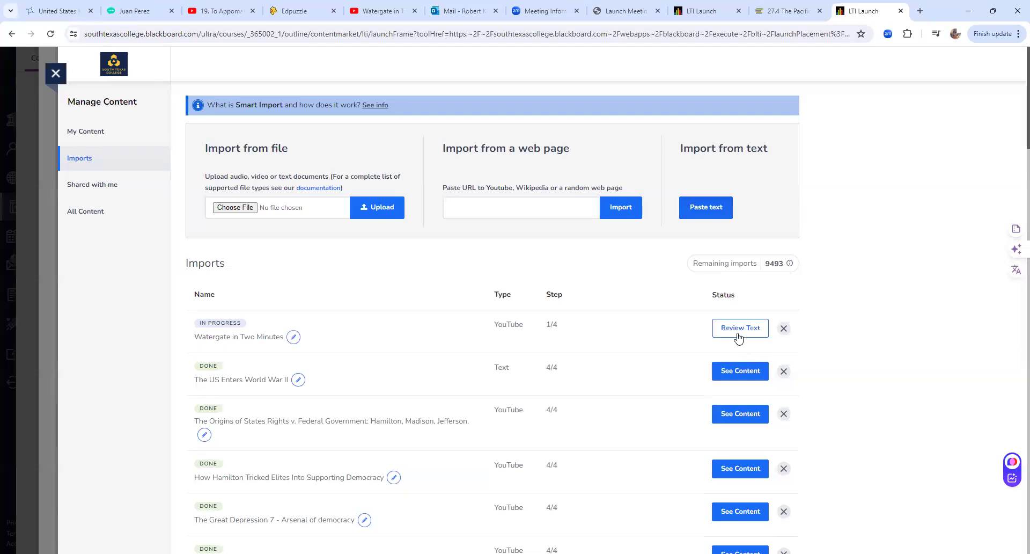
# Review the transcribed text of the "Watergate in Two Minutes" import and accept it without edits.
pyautogui.click(715, 328)
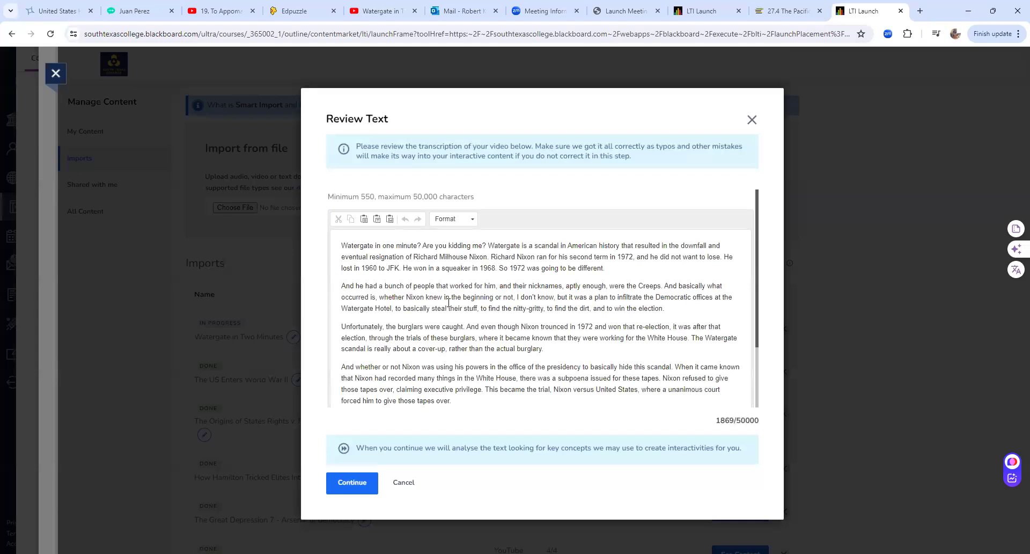
pyautogui.scroll(-3, 456, 300)
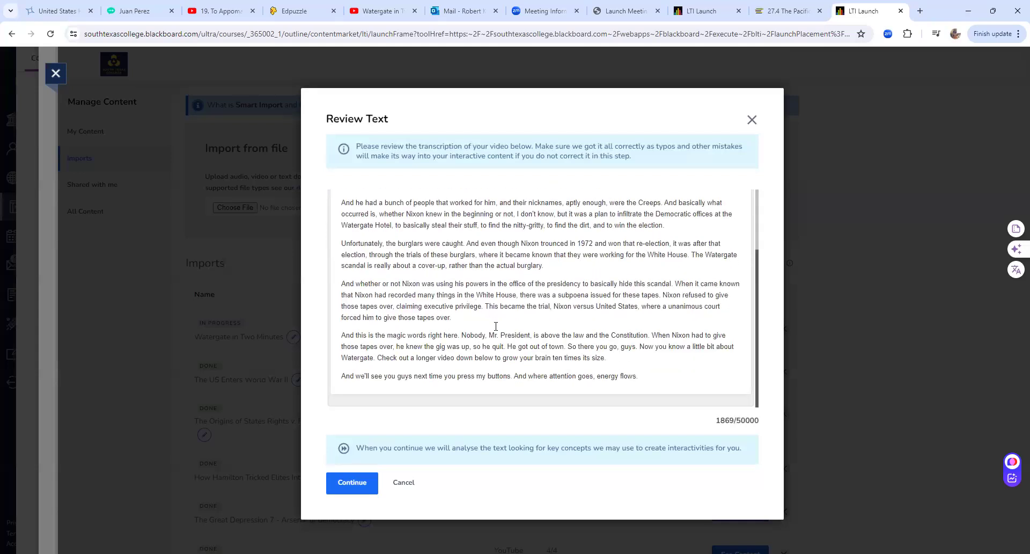
pyautogui.click(352, 483)
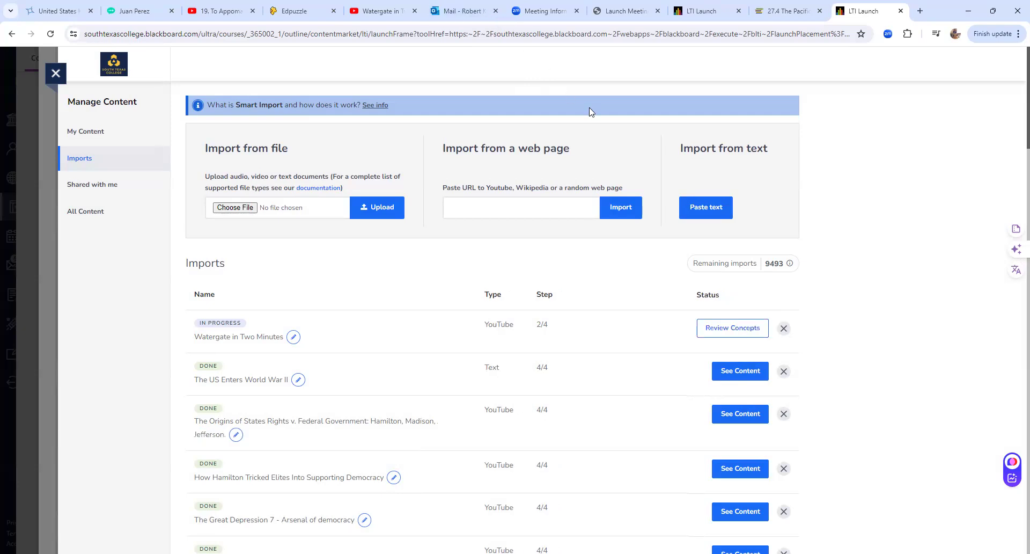
# Review the suggested concepts for the Watergate import and continue with the default selection.
pyautogui.click(711, 331)
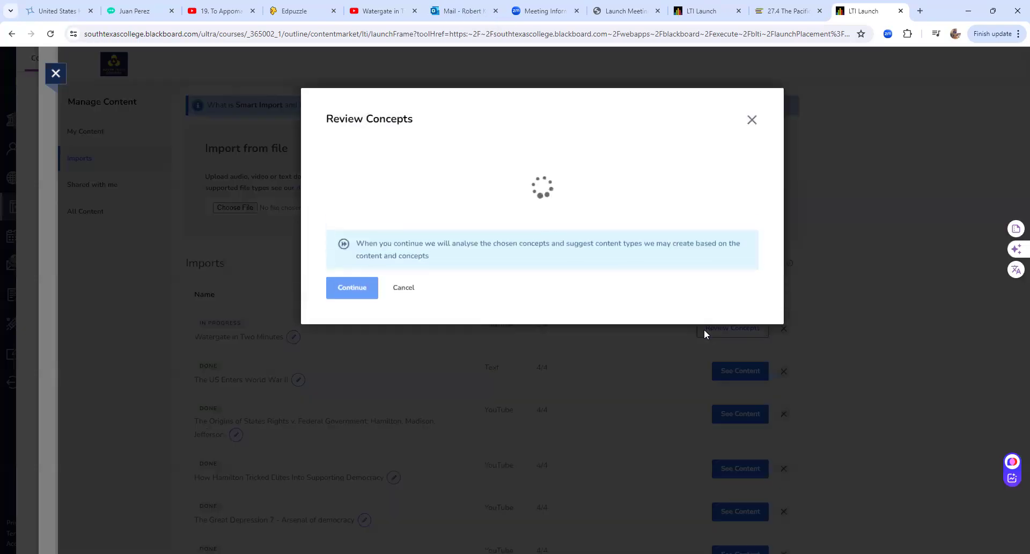
pyautogui.scroll(-5, 515, 284)
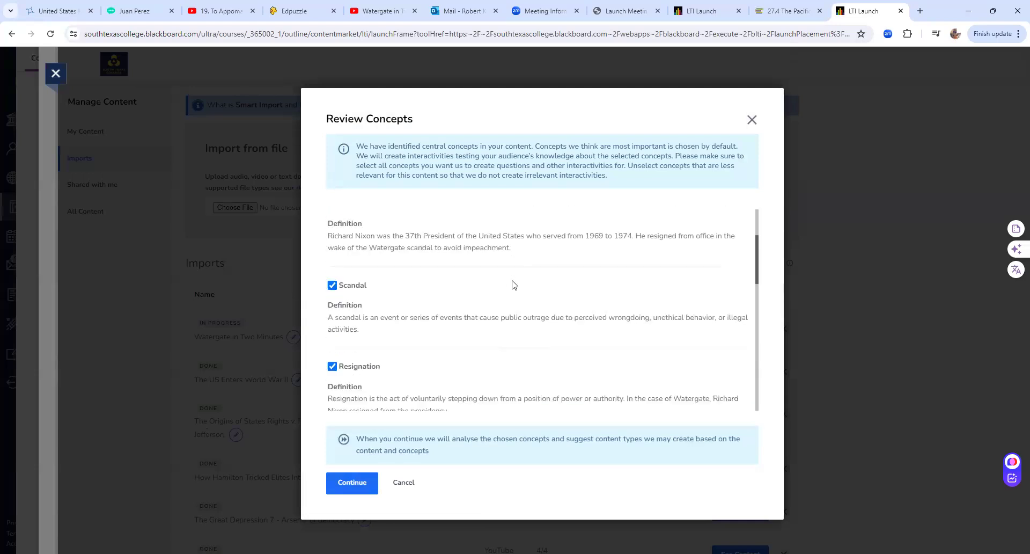
pyautogui.scroll(-6, 529, 309)
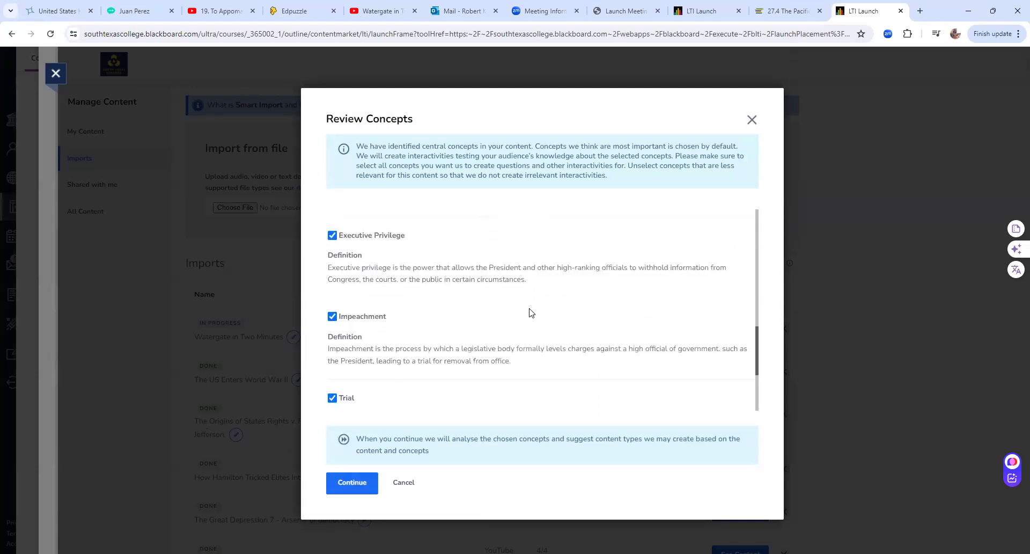
pyautogui.scroll(-2, 472, 317)
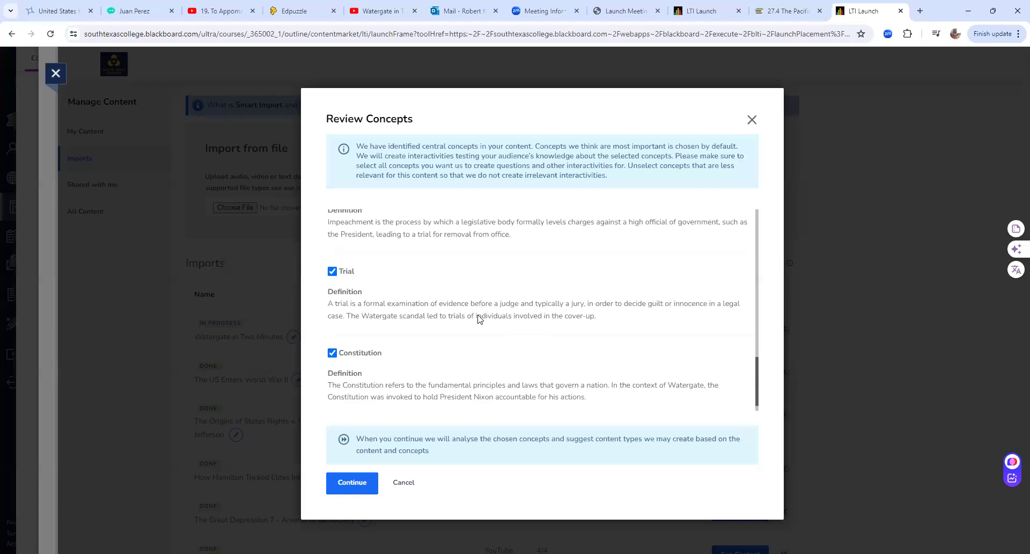
pyautogui.click(353, 483)
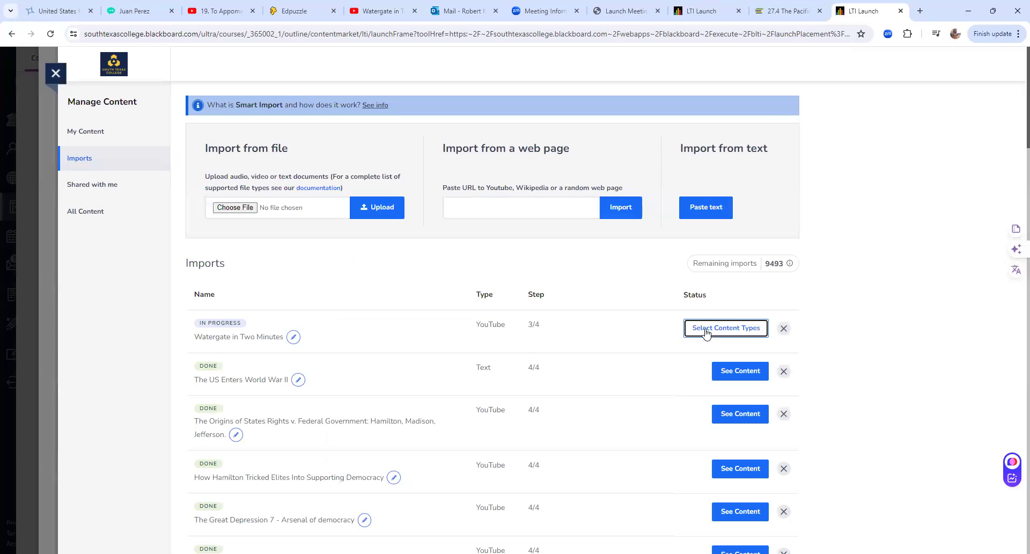
# Generate an Interactive Book from the Watergate import and insert it into the course.
pyautogui.click(706, 332)
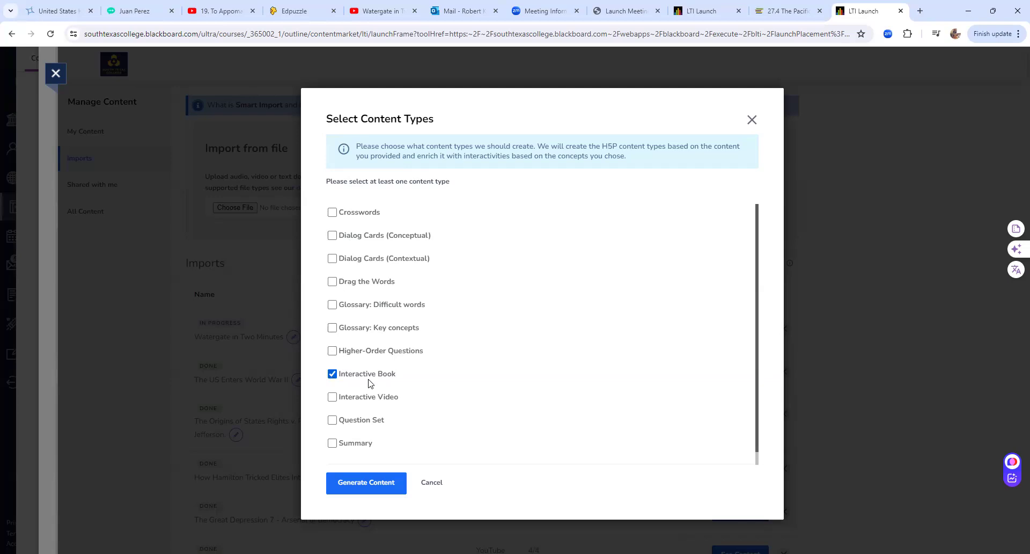
pyautogui.click(369, 474)
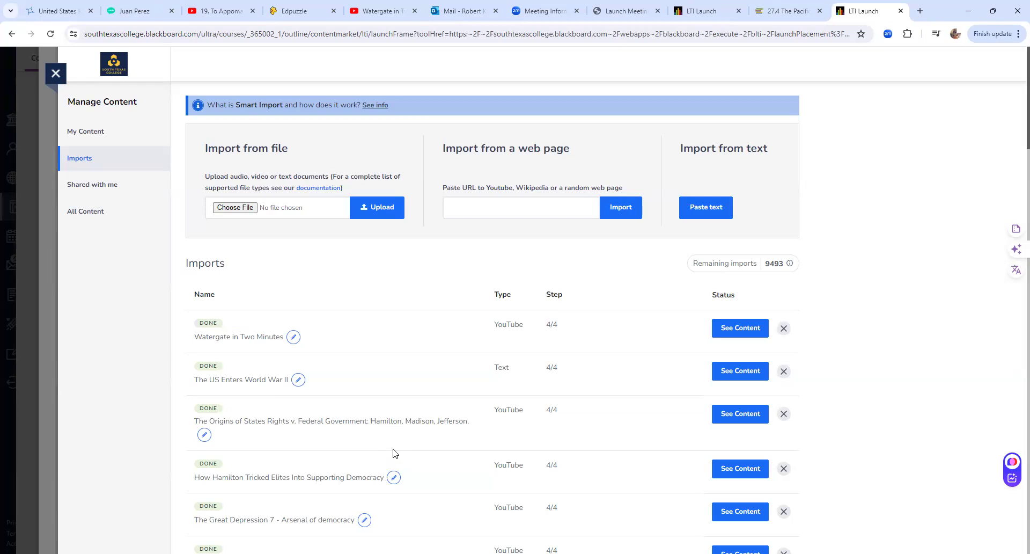
pyautogui.click(752, 334)
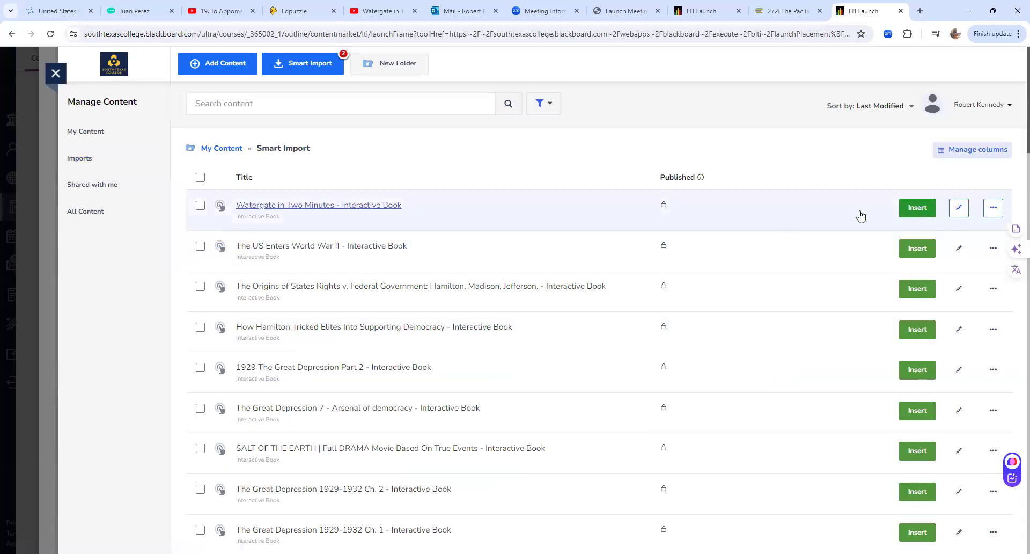
pyautogui.click(916, 207)
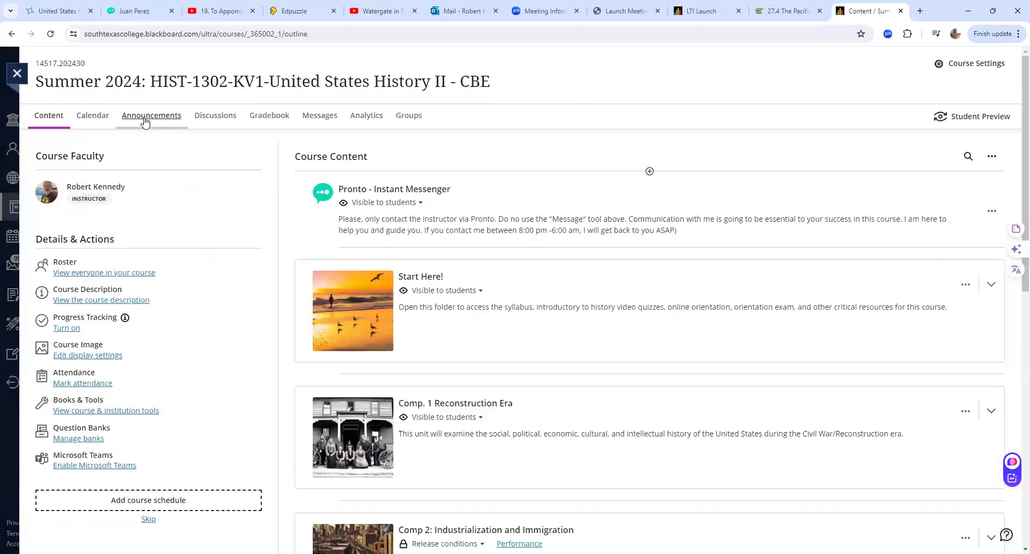
# Set "Watergate in Two Minutes - Interactive Book" in the Comp. 5 module to Hidden from students.
pyautogui.scroll(-3, 481, 388)
pyautogui.scroll(-2, 481, 386)
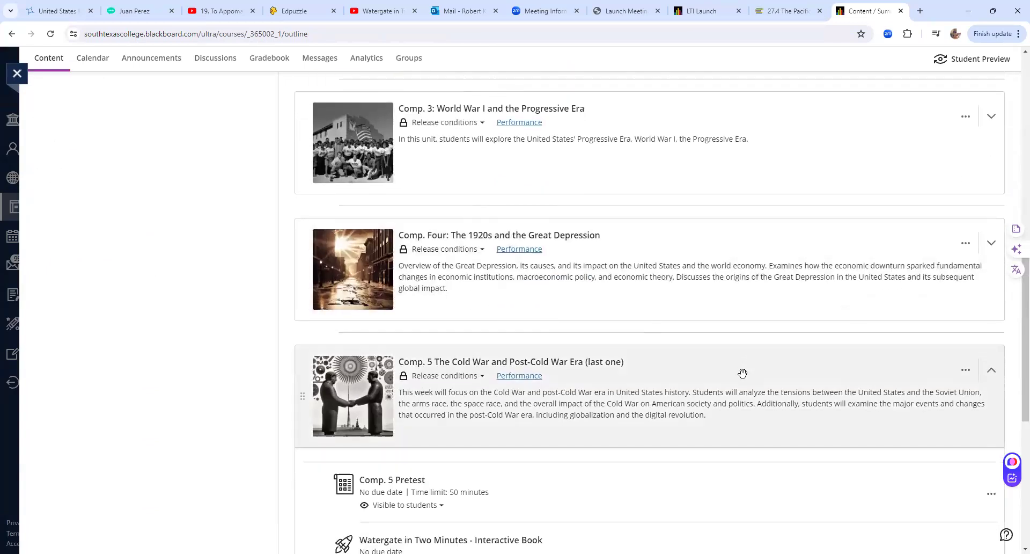
pyautogui.scroll(-3, 725, 376)
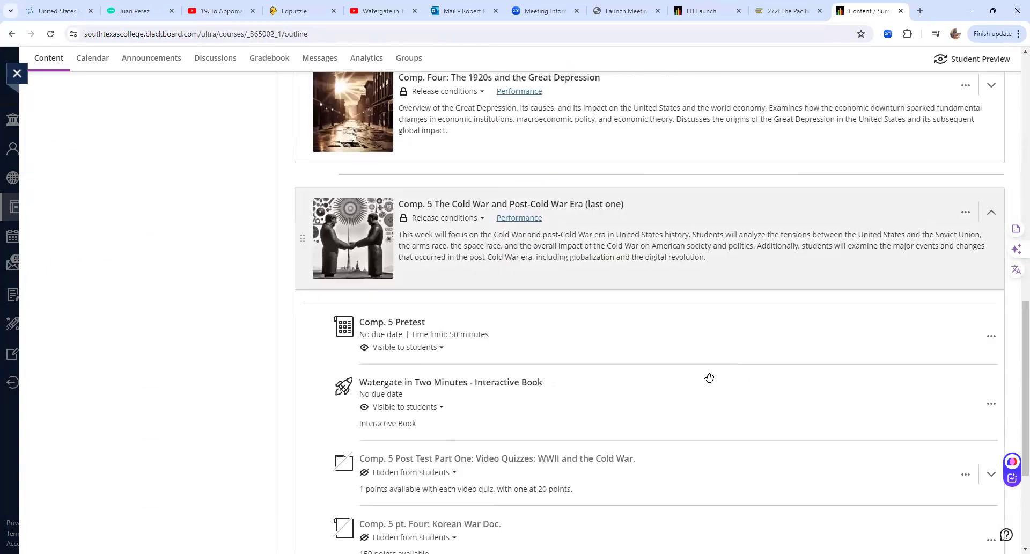
pyautogui.click(441, 409)
pyautogui.click(424, 451)
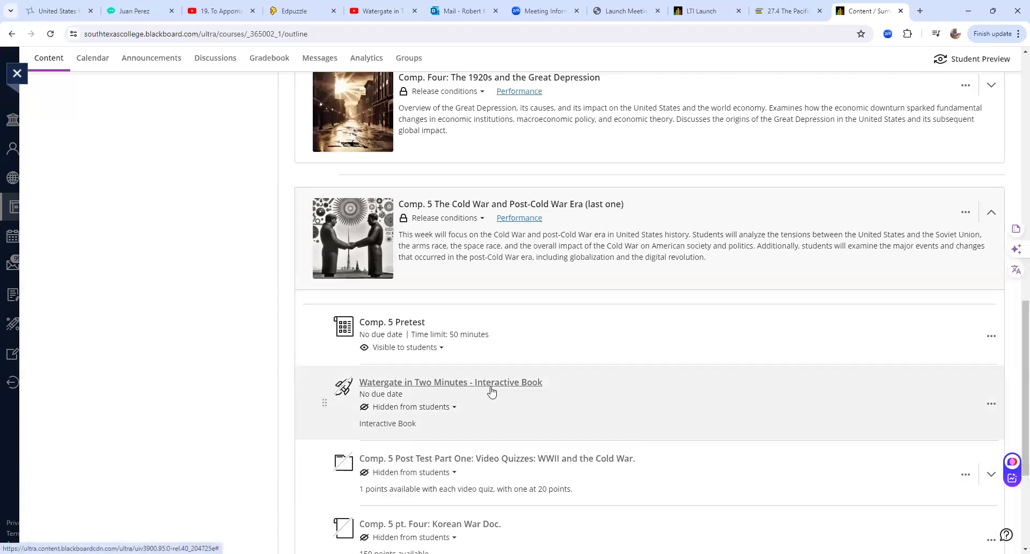
# Open the Watergate interactive book for editing and examine the interactive video and transcription on its Course page.
pyautogui.click(491, 392)
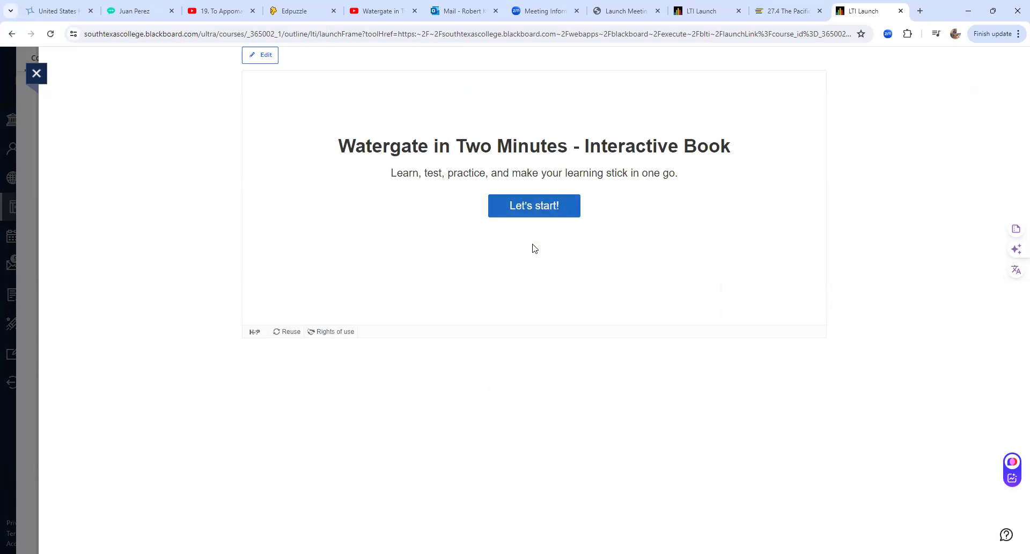
pyautogui.click(251, 60)
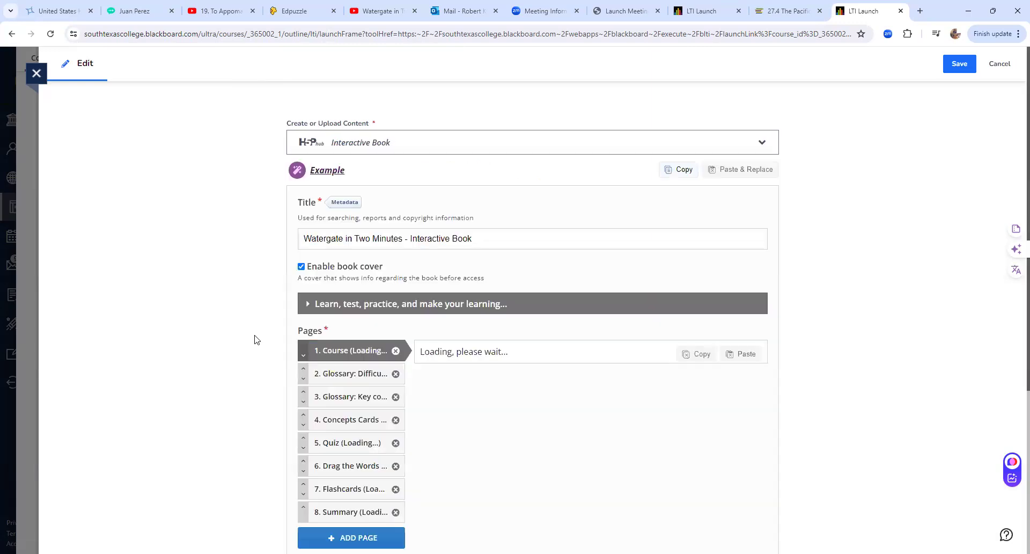
pyautogui.scroll(-1, 257, 349)
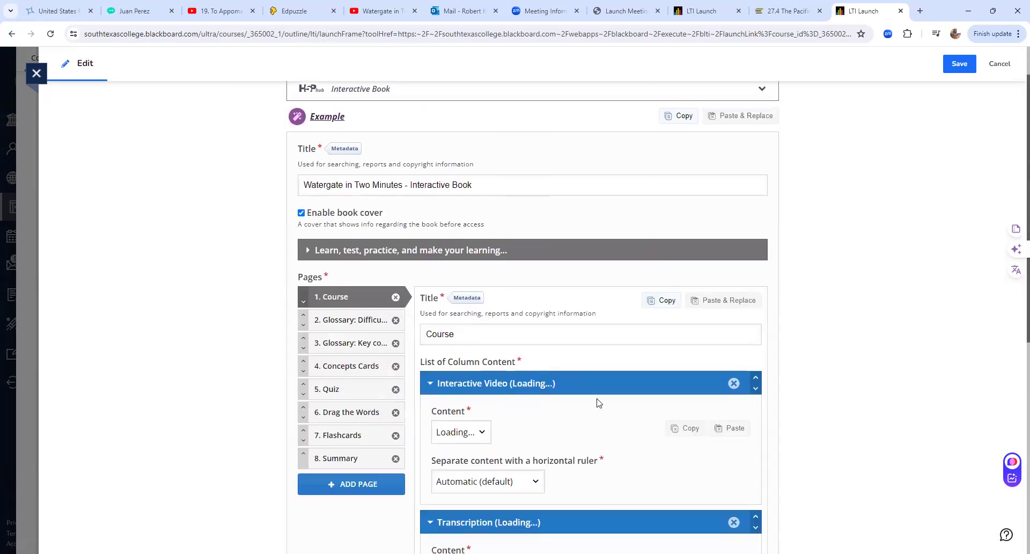
pyautogui.scroll(-2, 601, 409)
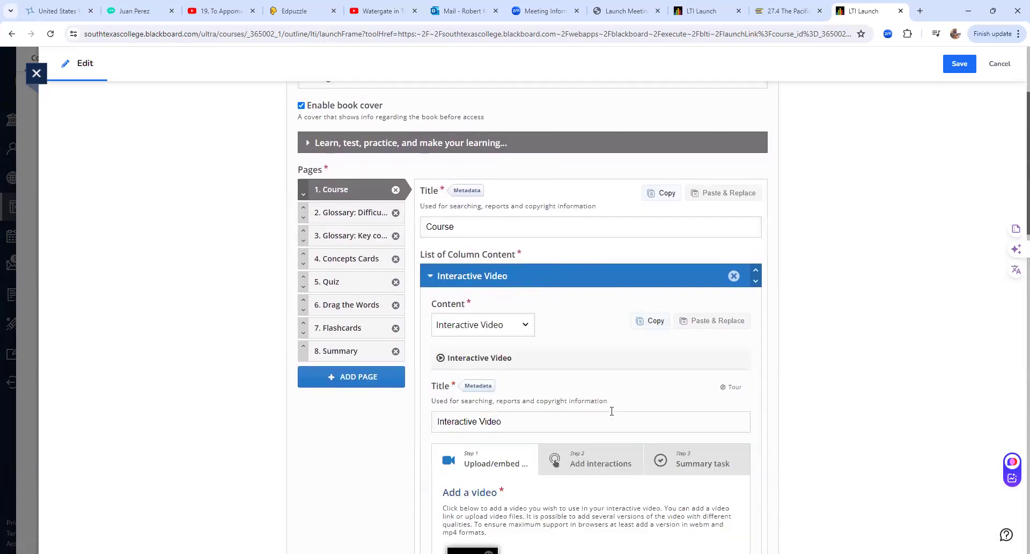
pyautogui.scroll(-6, 464, 433)
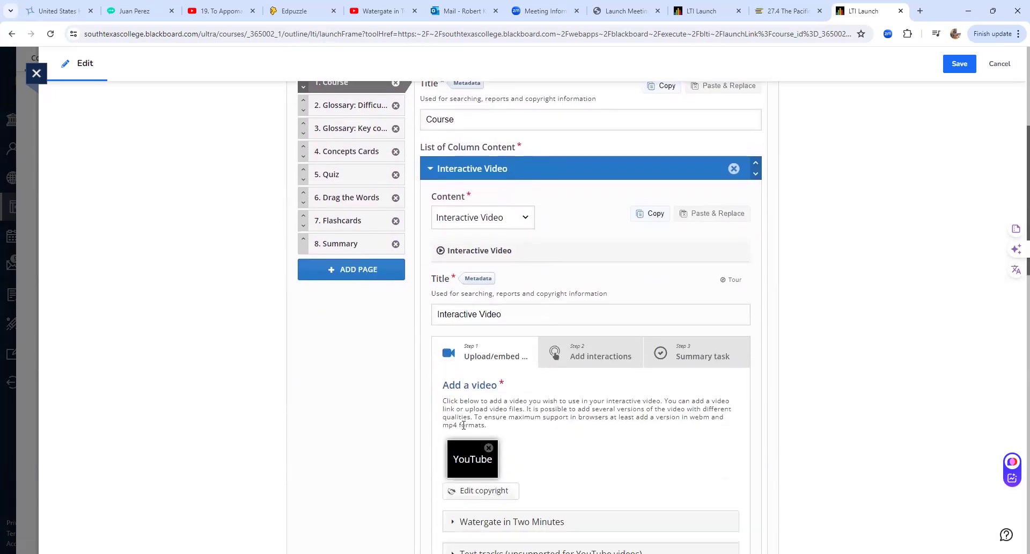
pyautogui.scroll(-3, 465, 432)
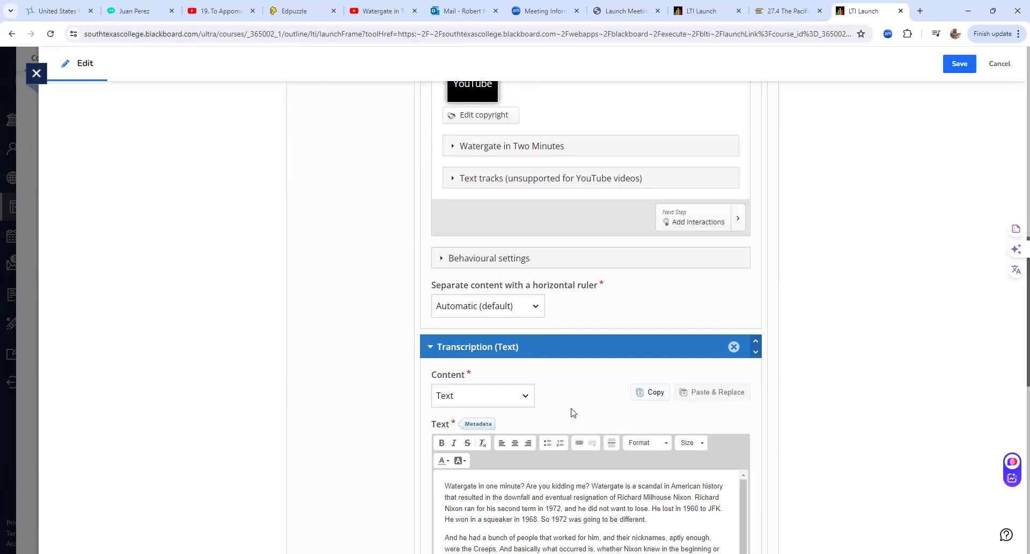
pyautogui.scroll(-2, 390, 445)
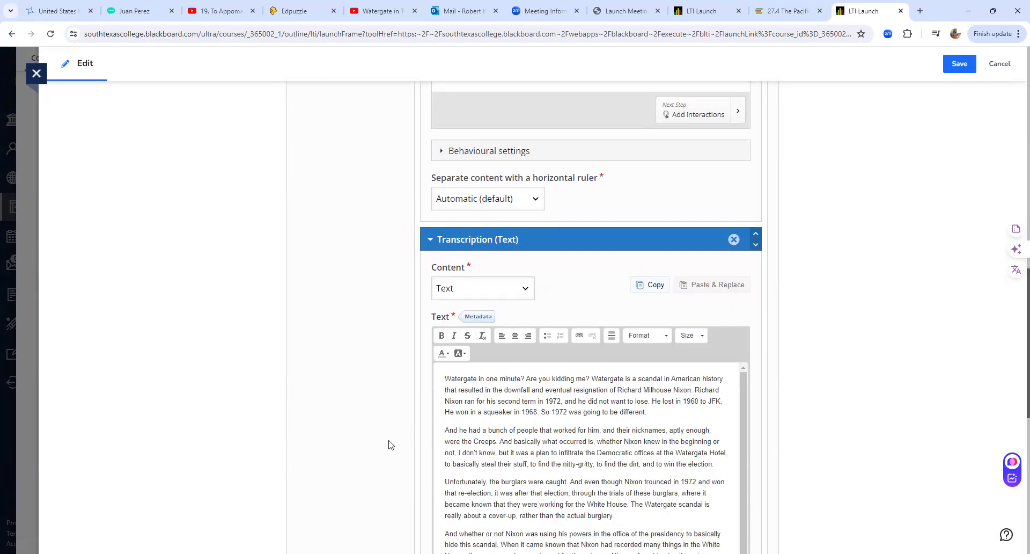
pyautogui.scroll(-5, 390, 445)
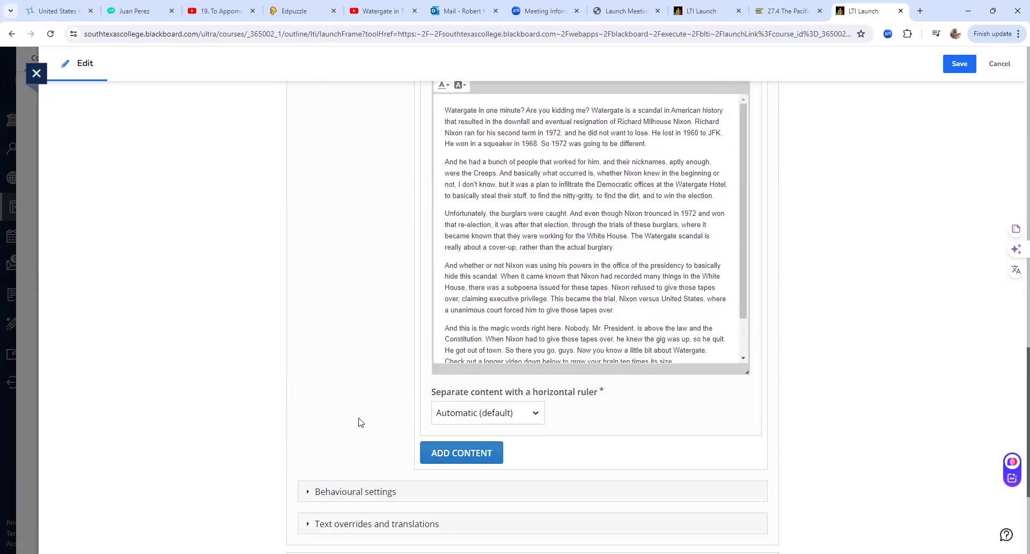
# Enable "Display table of contents as default" in the book's behavioural settings and save the Watergate interactive book.
pyautogui.scroll(-1, 360, 422)
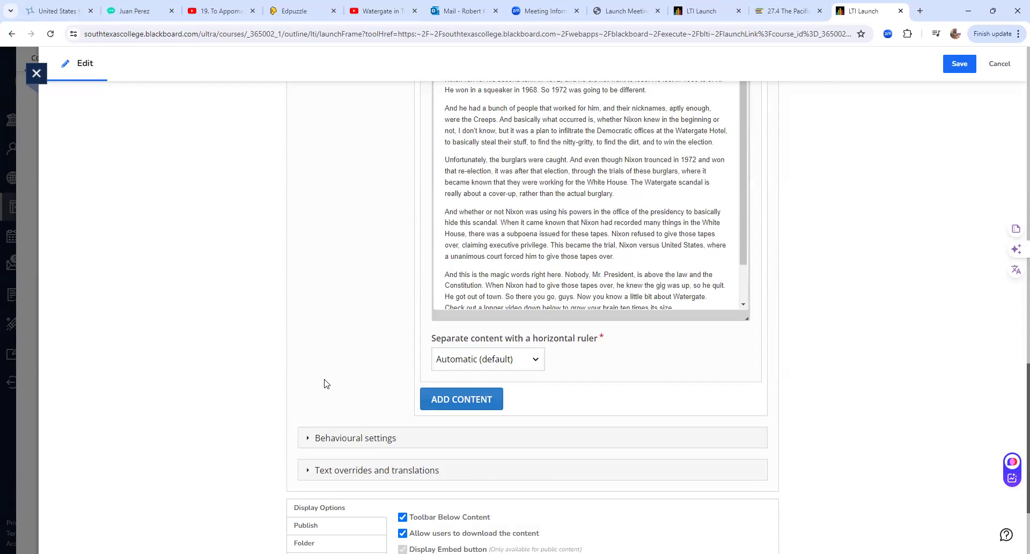
pyautogui.scroll(1, 352, 382)
pyautogui.scroll(-1, 334, 428)
pyautogui.click(321, 441)
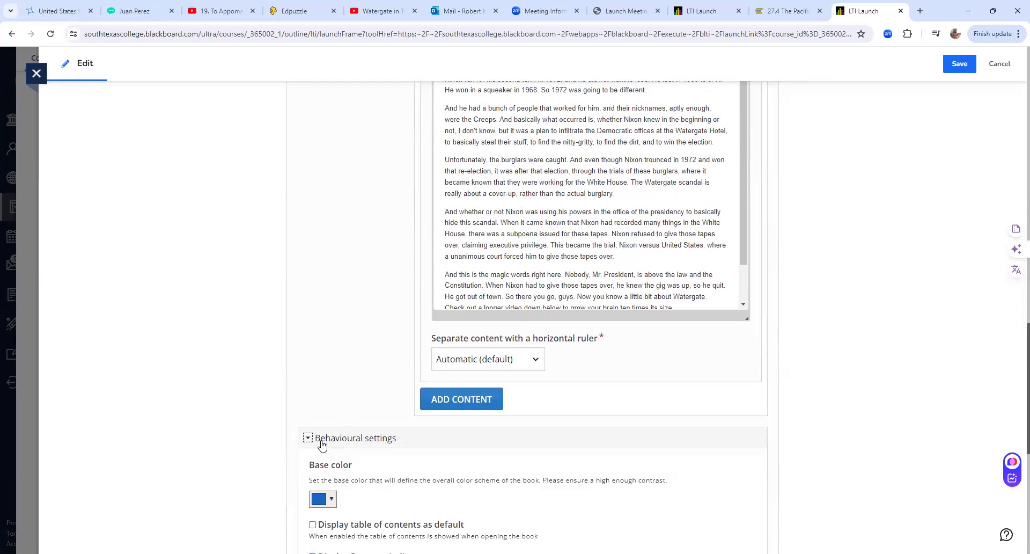
pyautogui.scroll(-2, 352, 445)
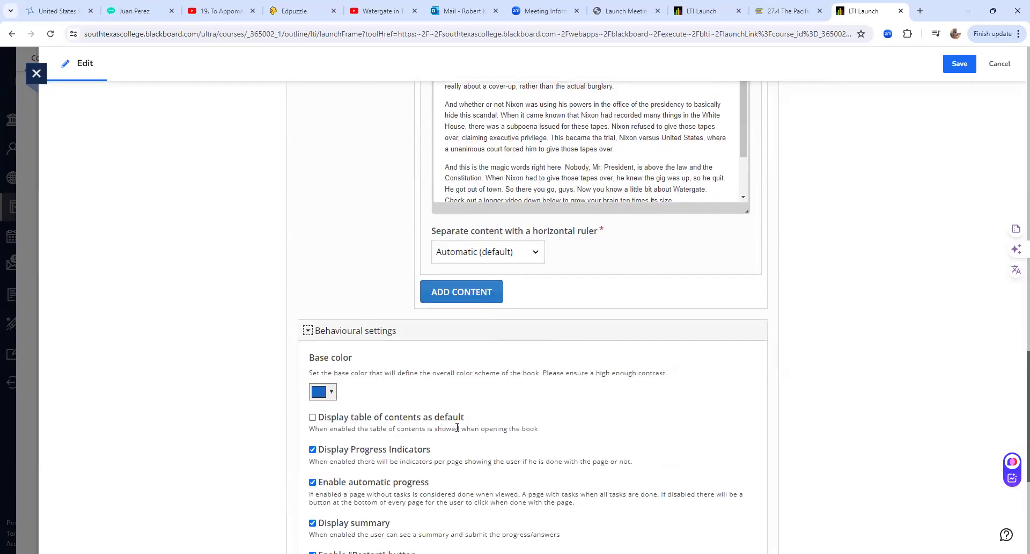
pyautogui.scroll(-2, 457, 428)
pyautogui.click(312, 310)
pyautogui.scroll(-3, 663, 429)
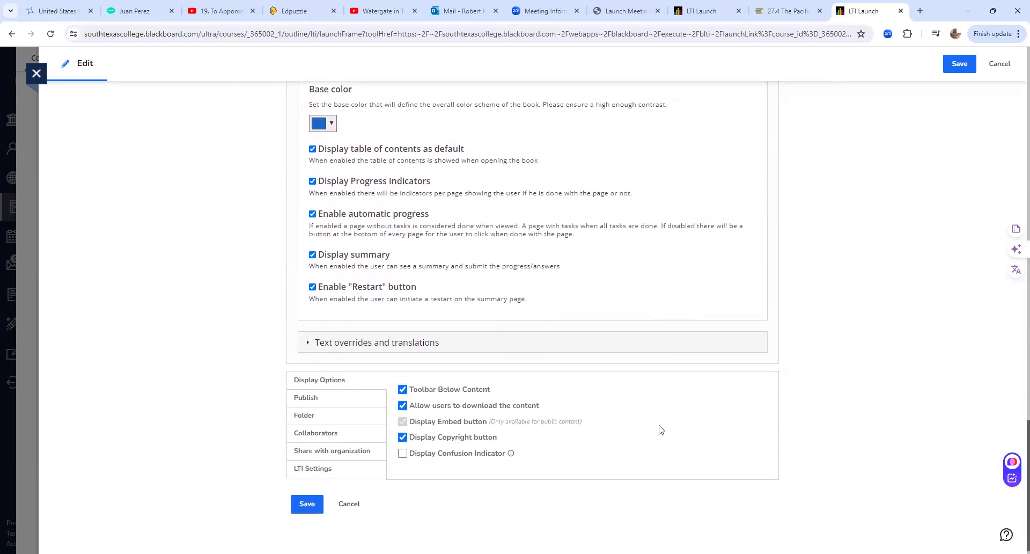
pyautogui.click(297, 507)
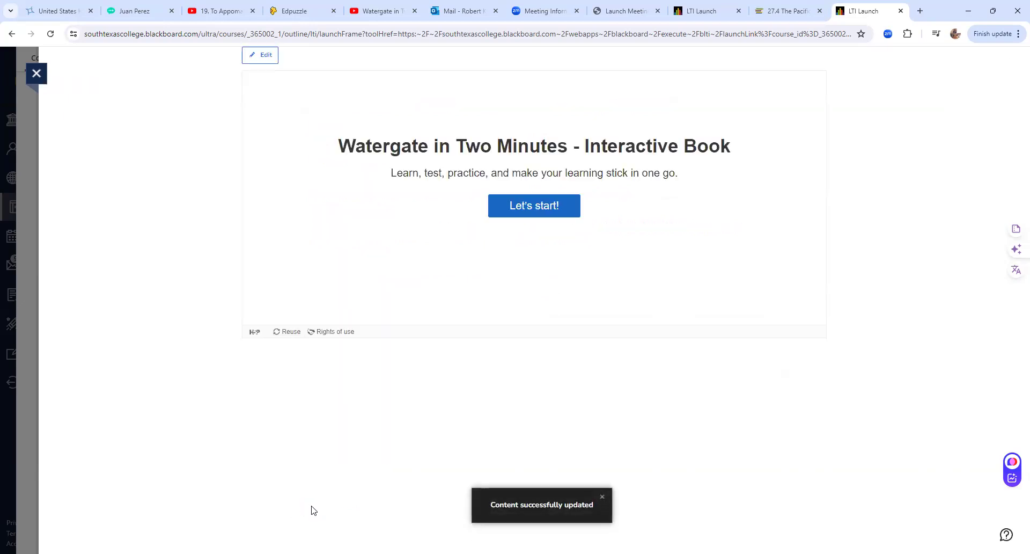
# Start the Watergate interactive book and look through its Course, Quiz and Drag the Words pages.
pyautogui.click(544, 204)
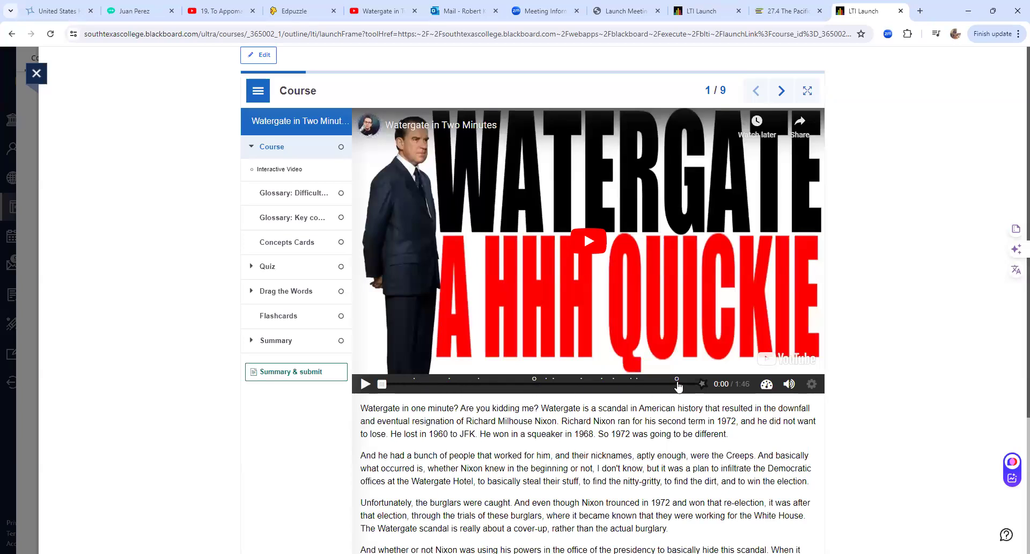
pyautogui.scroll(-3, 588, 412)
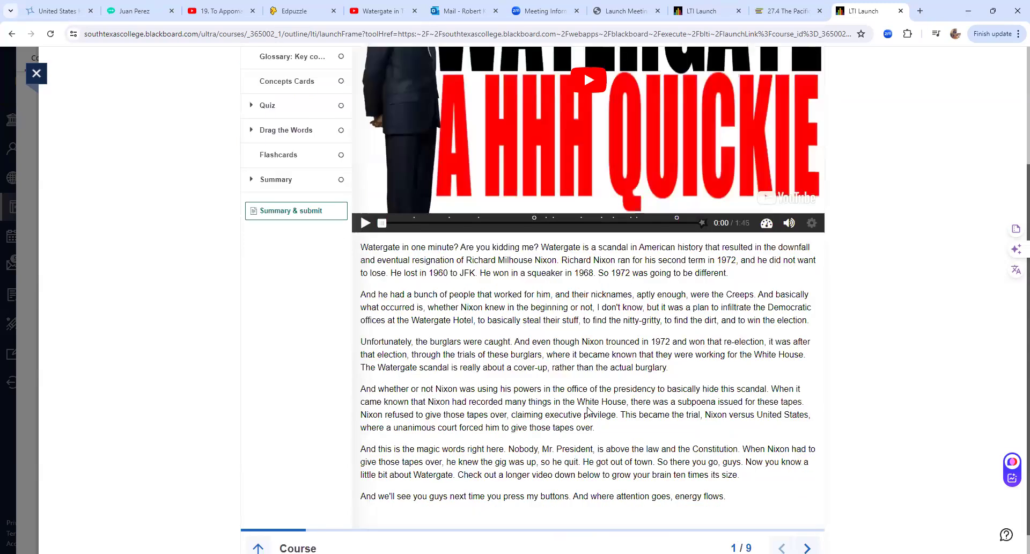
pyautogui.scroll(2, 589, 412)
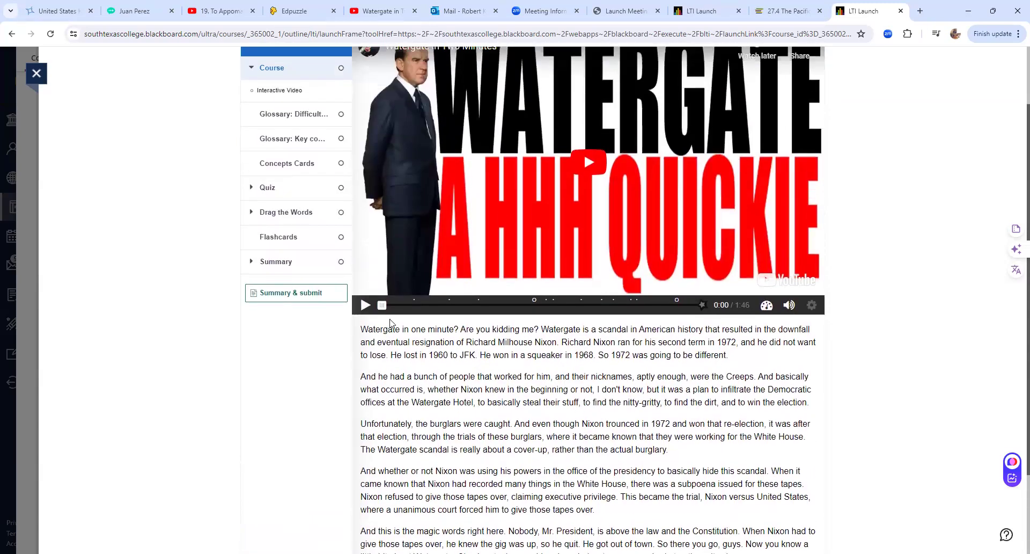
pyautogui.click(255, 190)
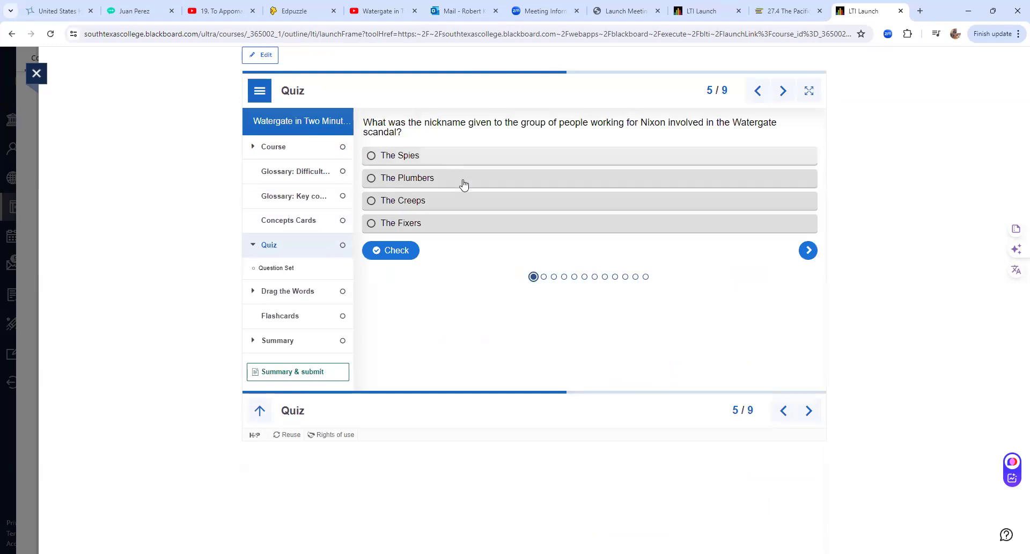
pyautogui.click(275, 292)
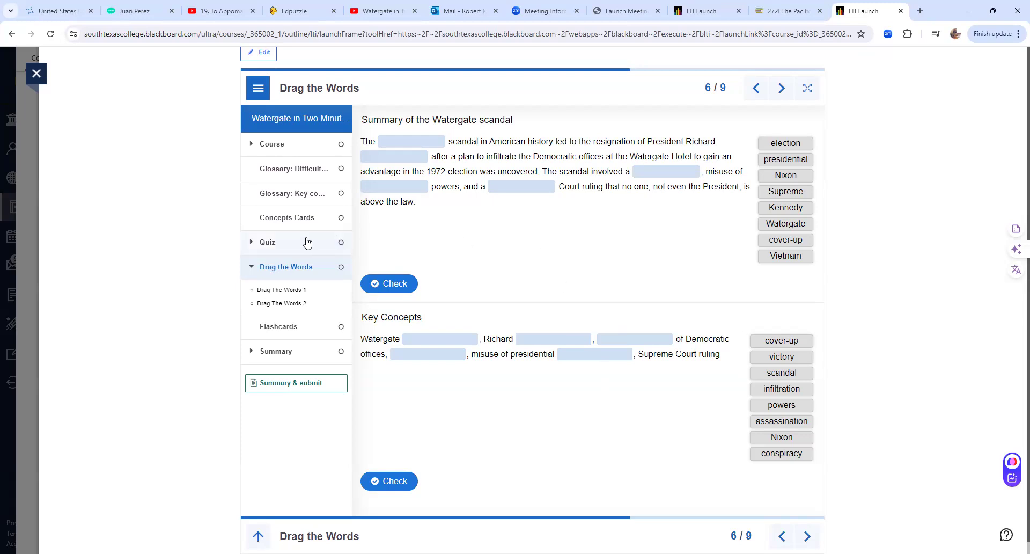
pyautogui.click(297, 248)
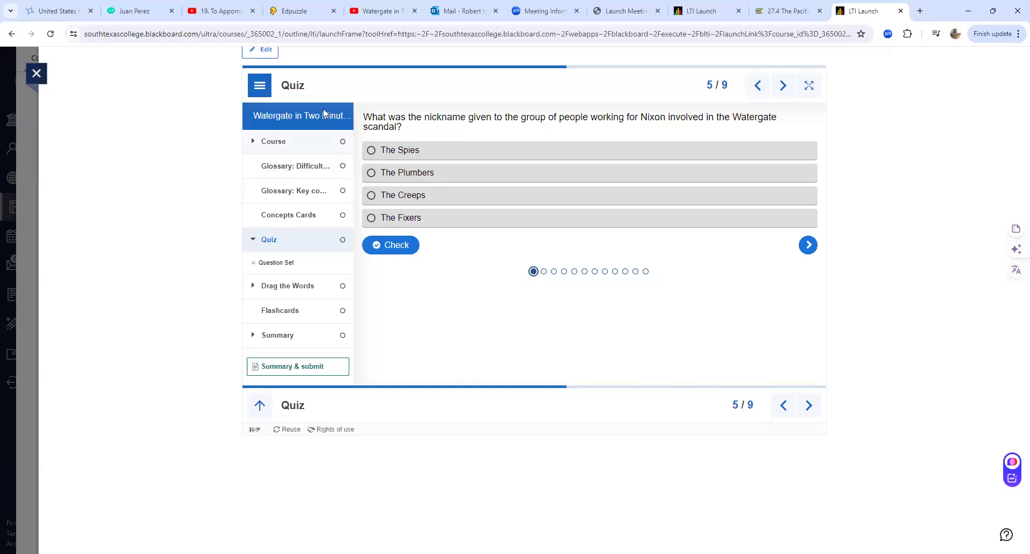
# Open the Watergate book for editing, examine its Summary and Course pages, and return to the course content without saving.
pyautogui.click(260, 51)
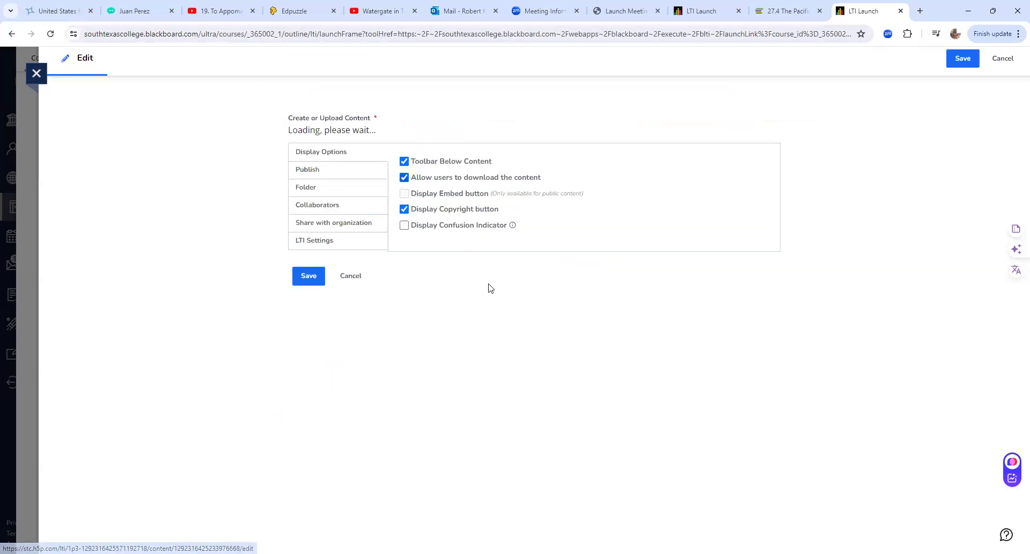
pyautogui.scroll(-7, 481, 355)
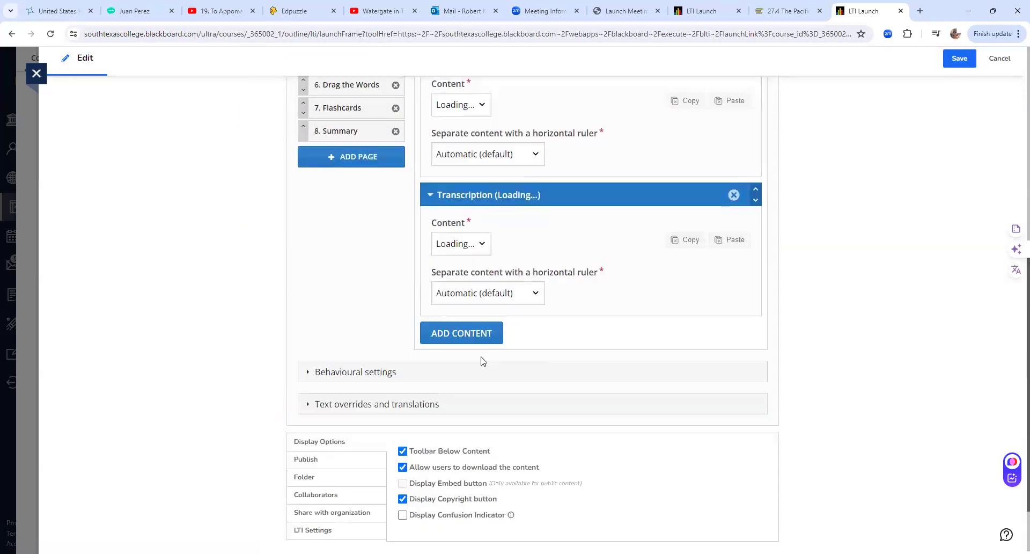
pyautogui.scroll(4, 482, 361)
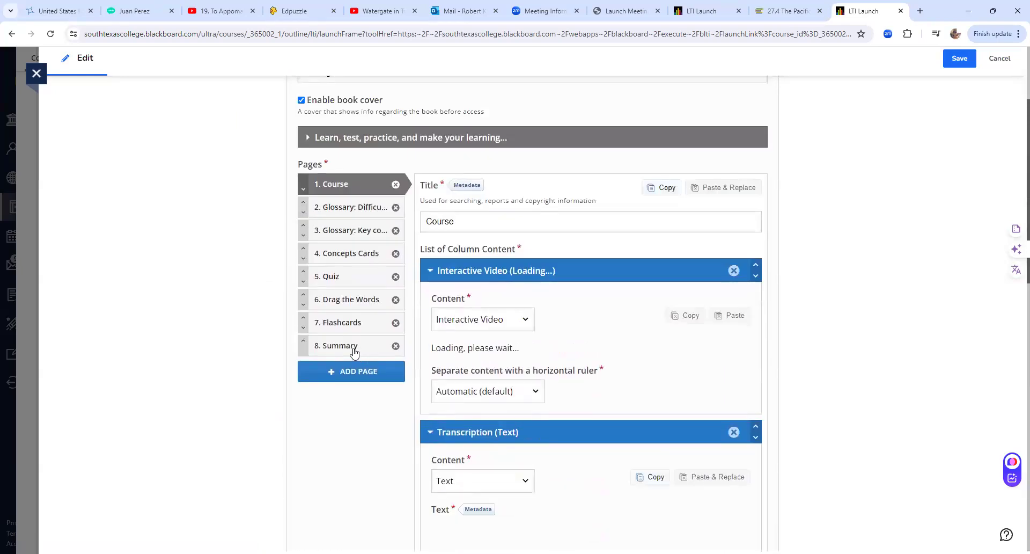
pyautogui.click(336, 346)
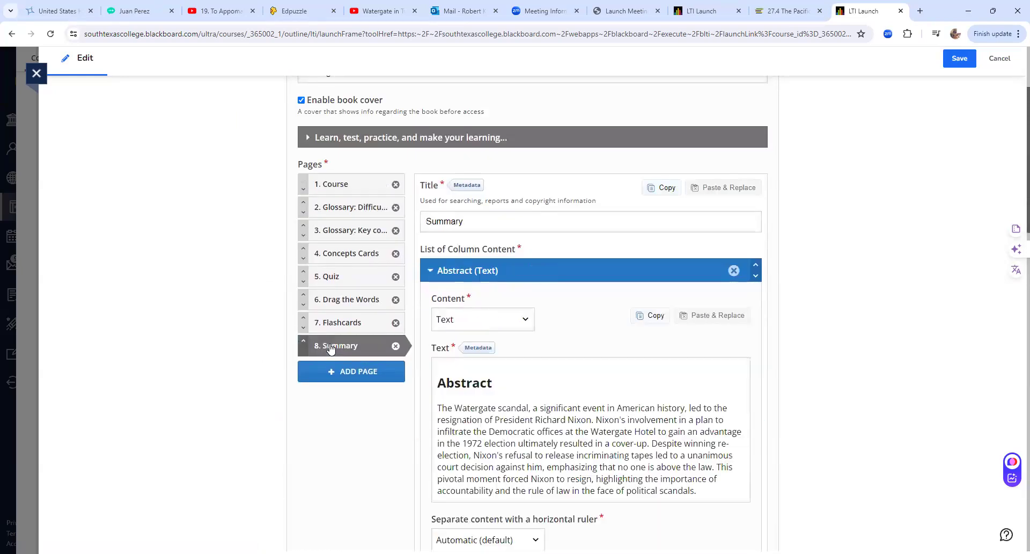
pyautogui.scroll(-3, 507, 360)
pyautogui.scroll(3, 507, 361)
pyautogui.click(344, 187)
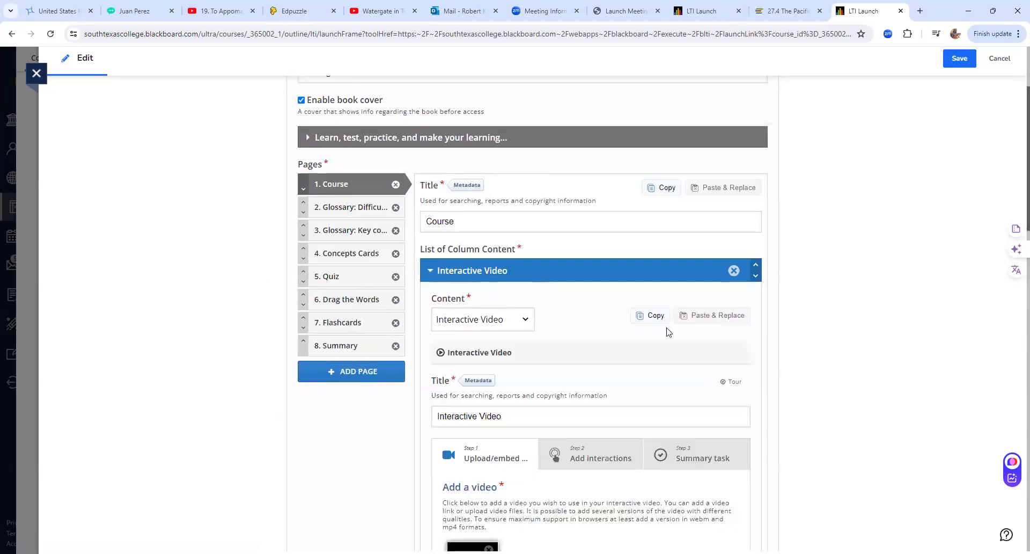
pyautogui.scroll(-5, 668, 330)
pyautogui.scroll(8, 668, 332)
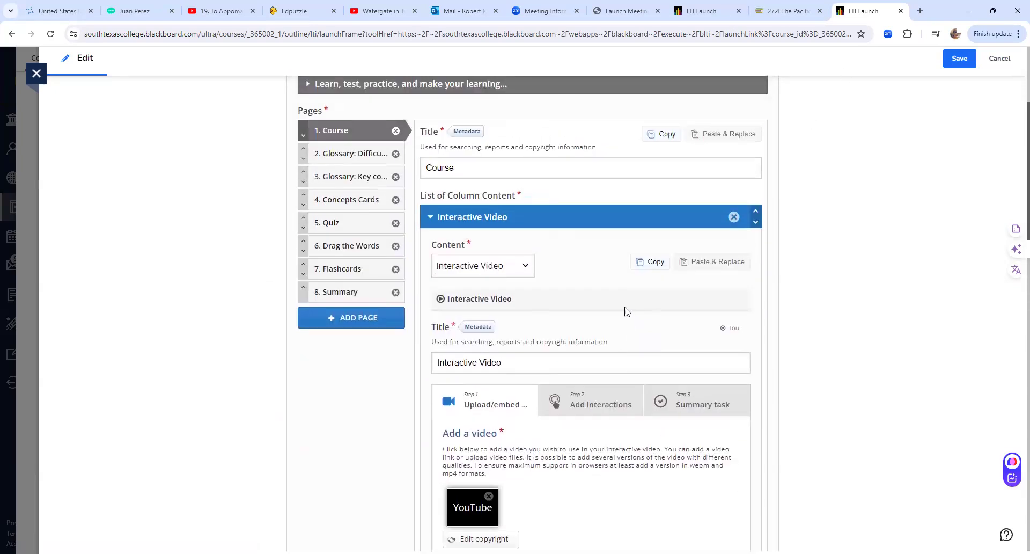
pyautogui.scroll(1, 313, 156)
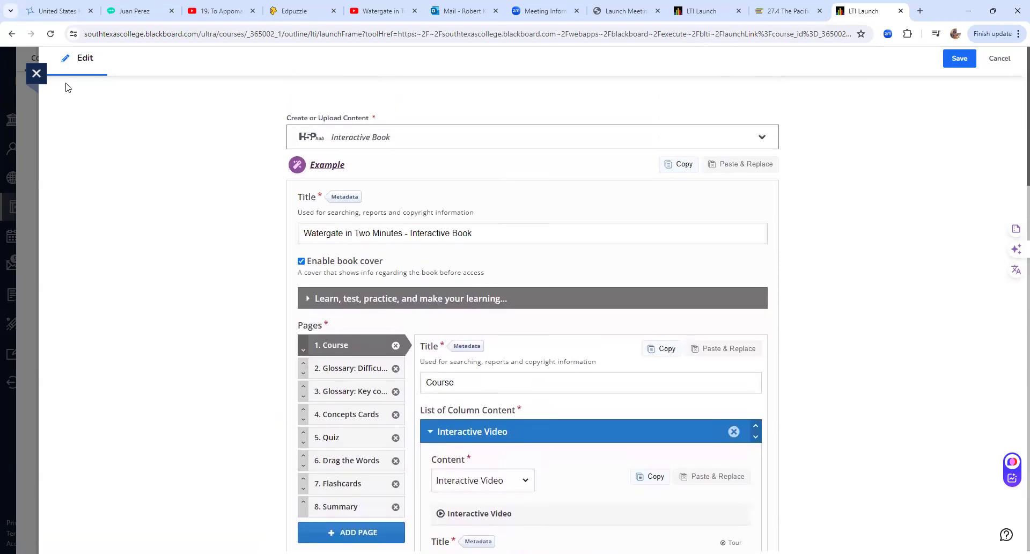
pyautogui.click(37, 73)
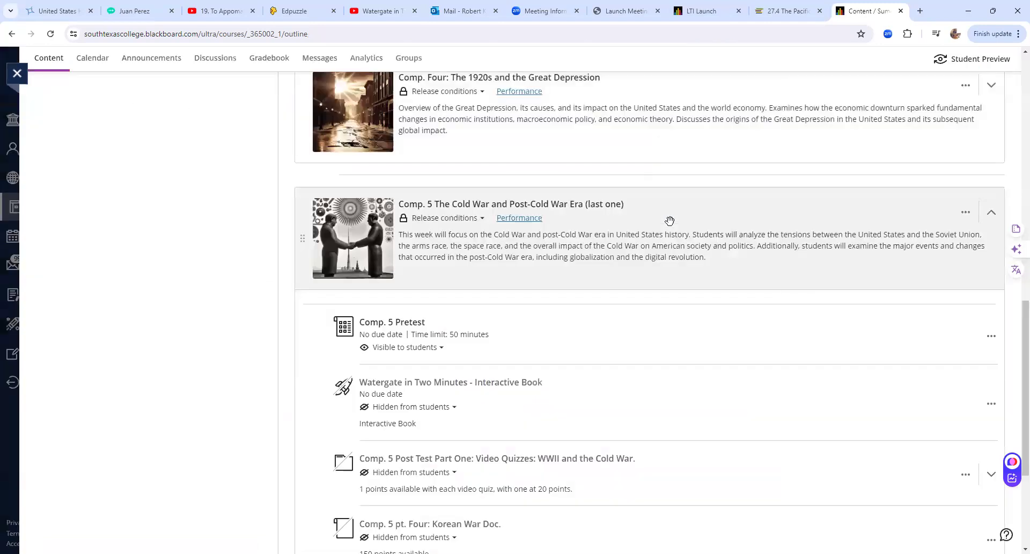
# Reopen the Watergate interactive book and copy the full video transcript from its Course page.
pyautogui.click(459, 335)
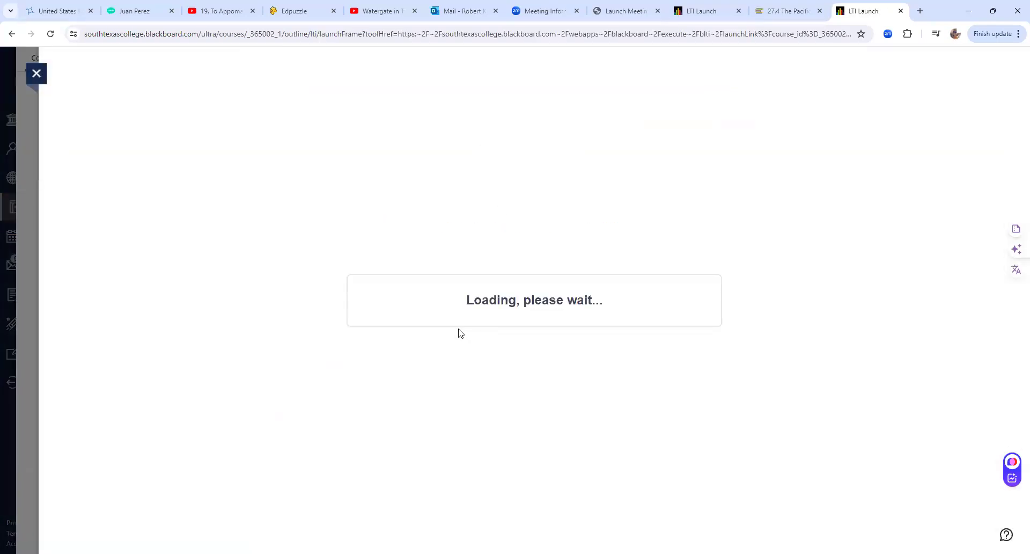
pyautogui.click(546, 206)
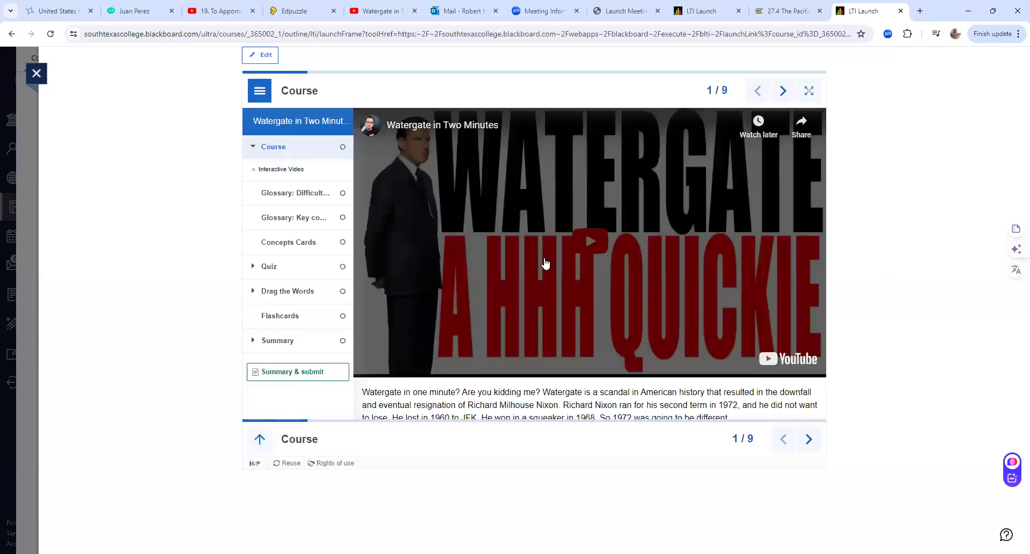
pyautogui.scroll(-3, 371, 232)
pyautogui.moveTo(363, 219); pyautogui.dragTo(743, 478)
pyautogui.hotkey('ctrl', 'c')
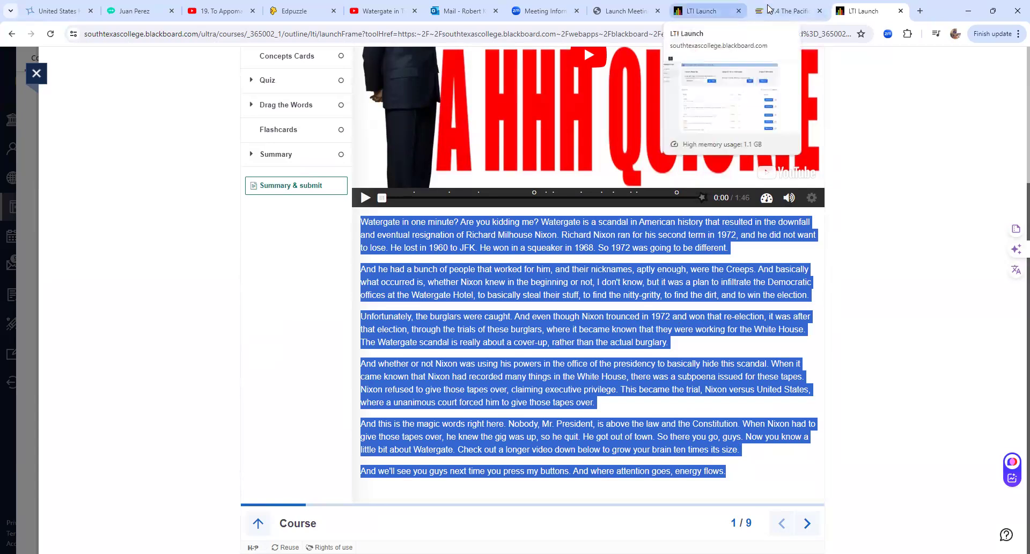
# Return to the course outline from the H5P imports and create a document below the Comp. 5 Post Test Part One video quizzes.
pyautogui.click(702, 11)
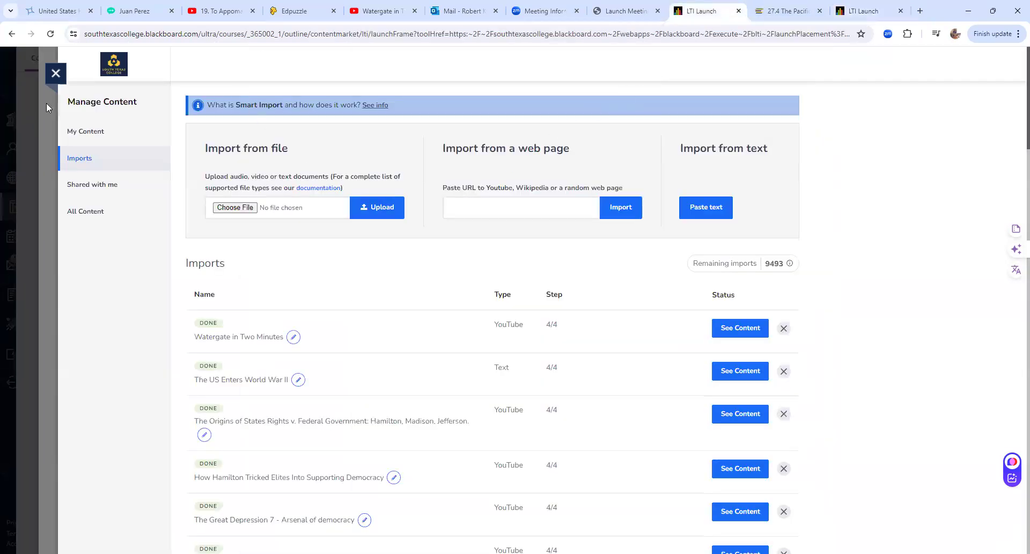
pyautogui.click(47, 77)
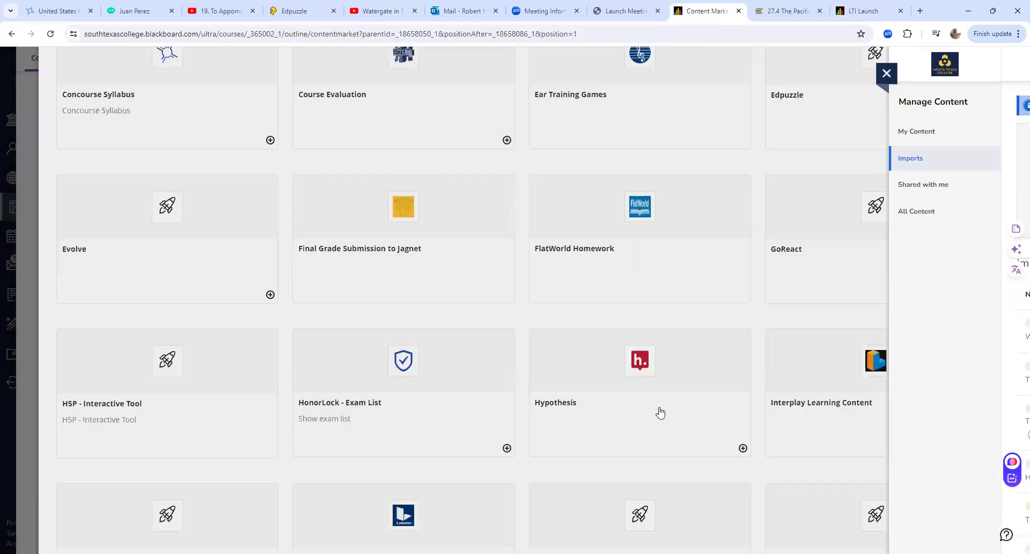
pyautogui.click(32, 78)
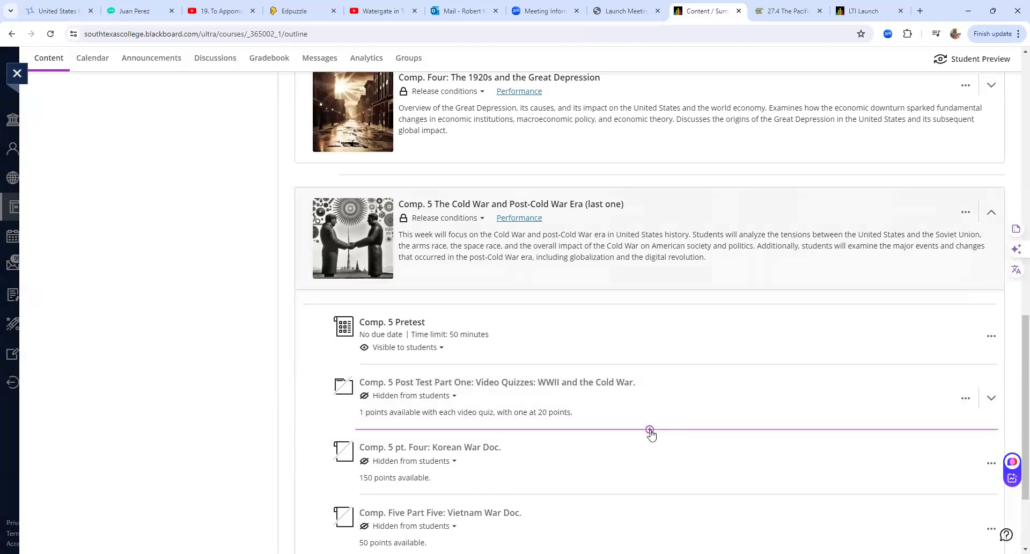
pyautogui.click(649, 430)
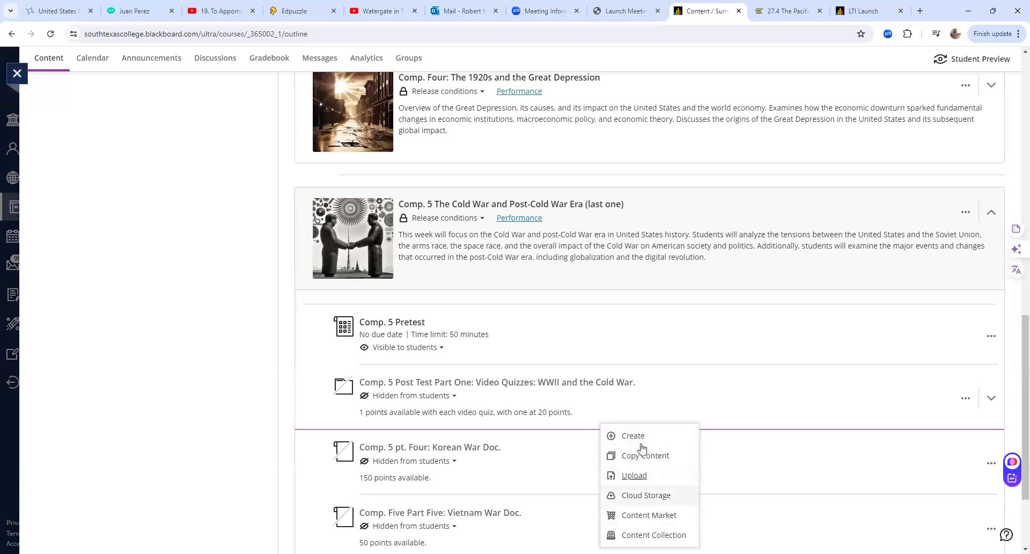
pyautogui.click(639, 439)
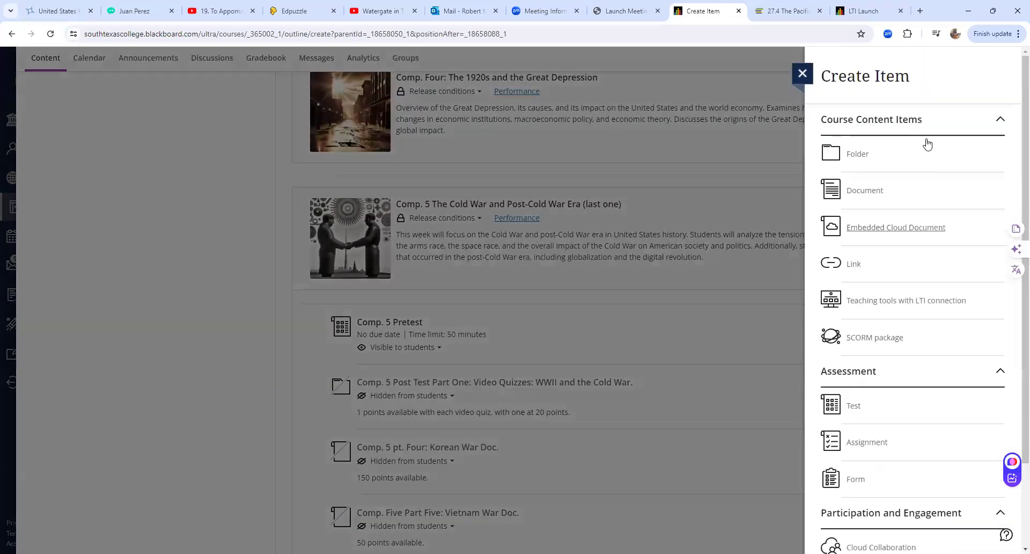
pyautogui.click(857, 195)
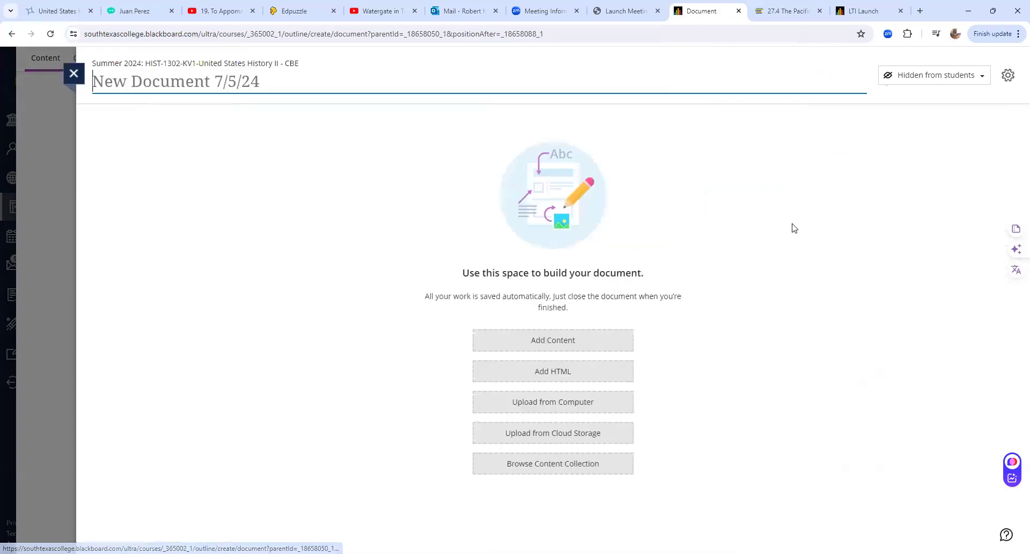
# Add the copied Watergate transcript as the new document's content and save it.
pyautogui.click(549, 344)
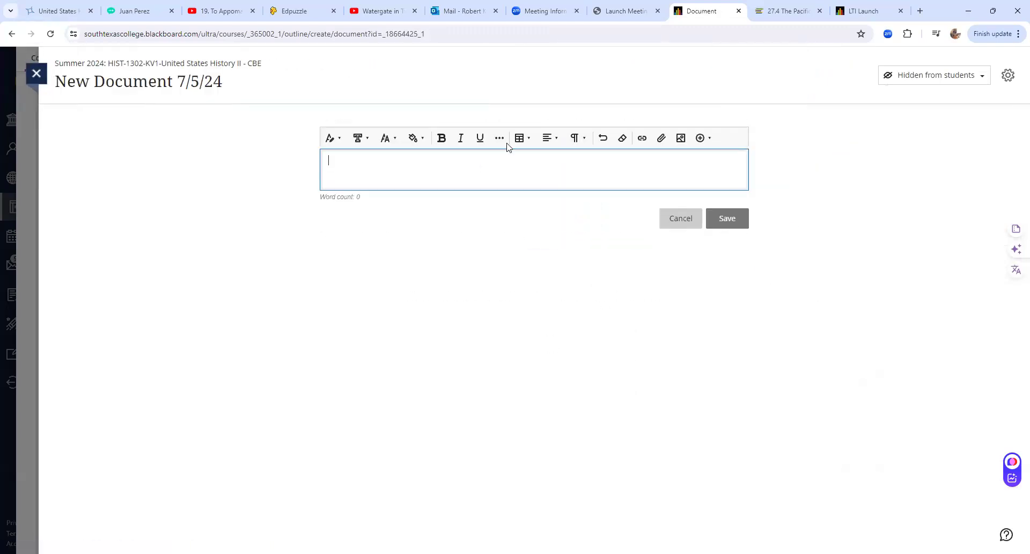
pyautogui.hotkey('ctrl', 'v')
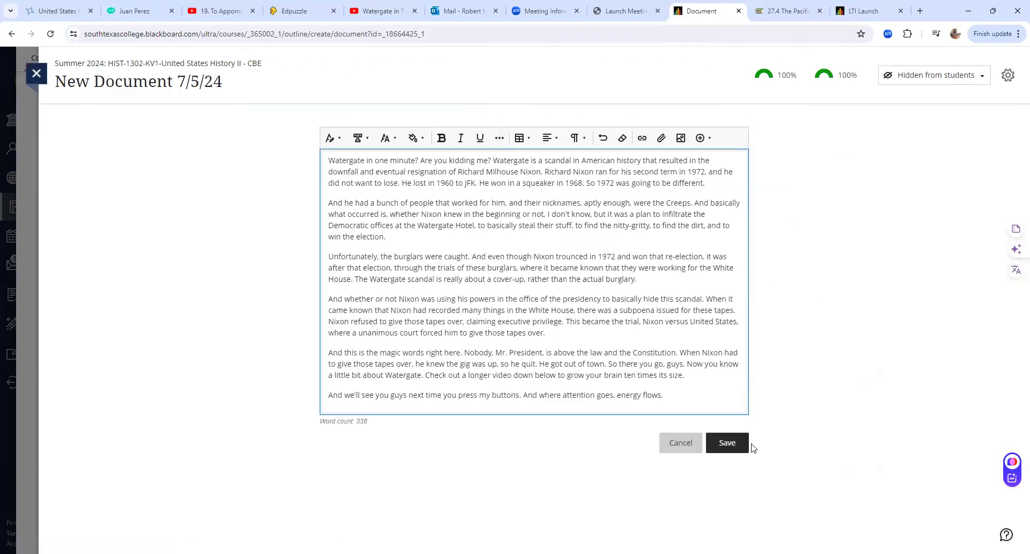
pyautogui.click(720, 455)
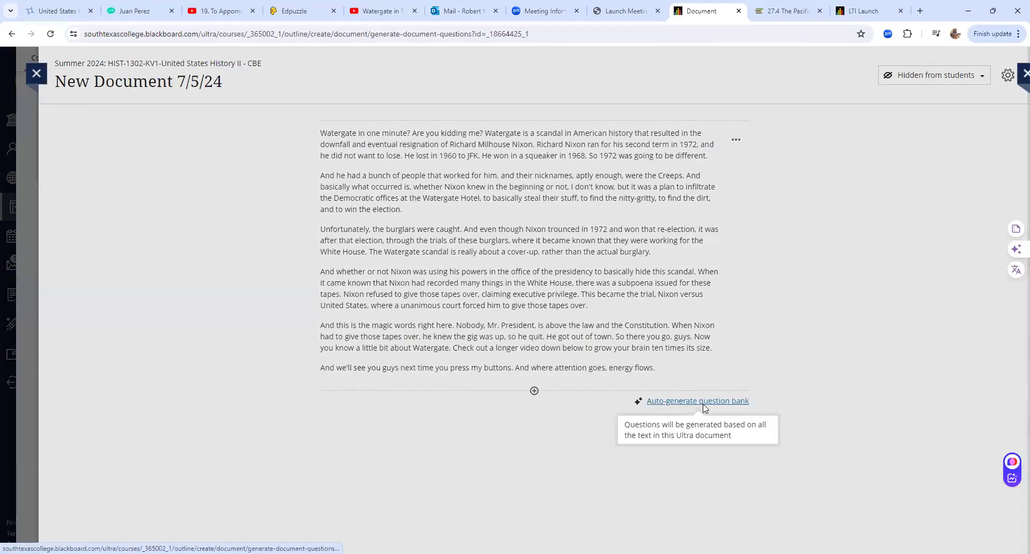
# Auto-generate a question bank from the Watergate document with five multiple-choice questions at the highest complexity.
pyautogui.click(703, 408)
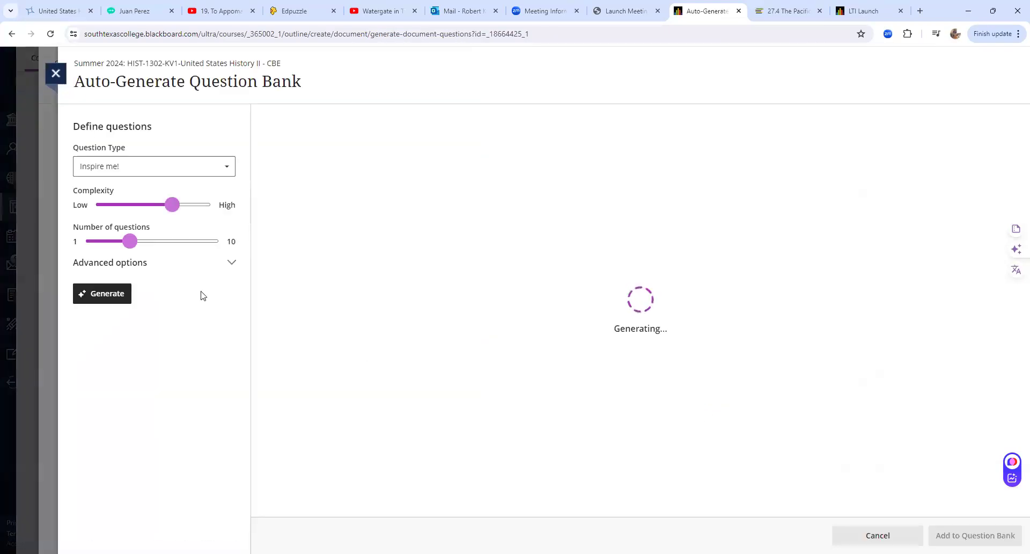
pyautogui.click(183, 164)
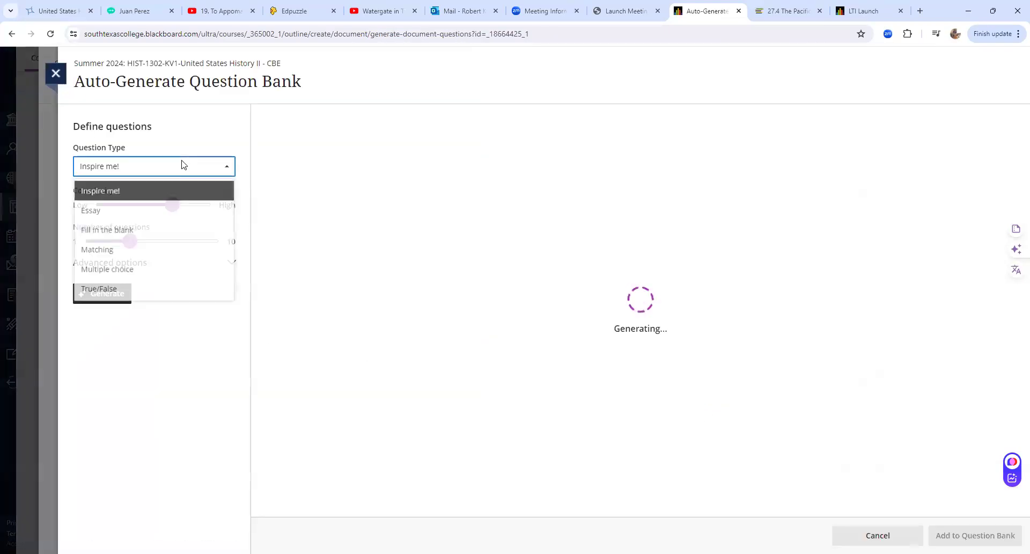
pyautogui.click(120, 269)
pyautogui.moveTo(130, 247)
pyautogui.moveTo(130, 247); pyautogui.dragTo(145, 244)
pyautogui.moveTo(176, 208); pyautogui.dragTo(224, 209)
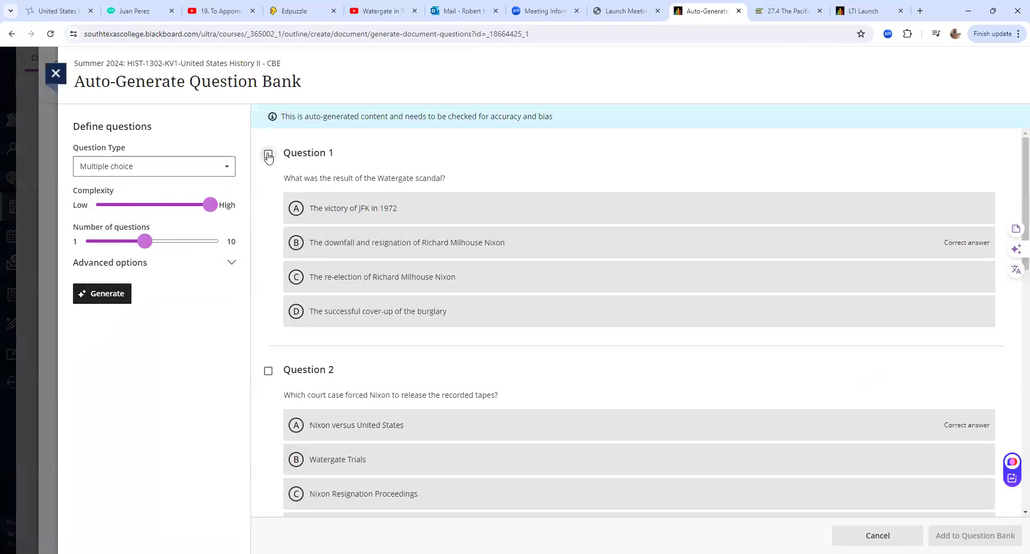
# Select all five generated Watergate questions and add them to the question bank.
pyautogui.click(268, 155)
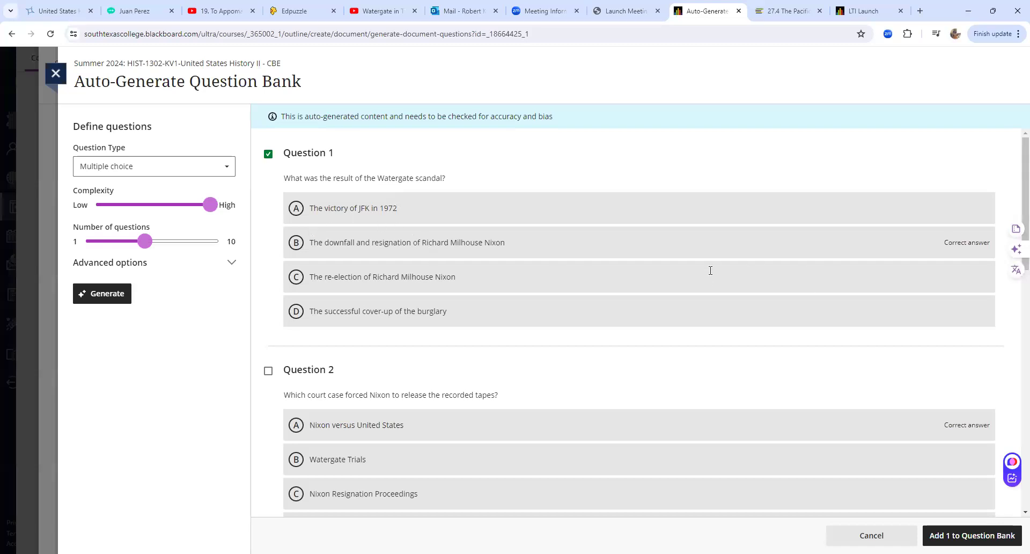
pyautogui.scroll(-2, 528, 318)
pyautogui.click(269, 263)
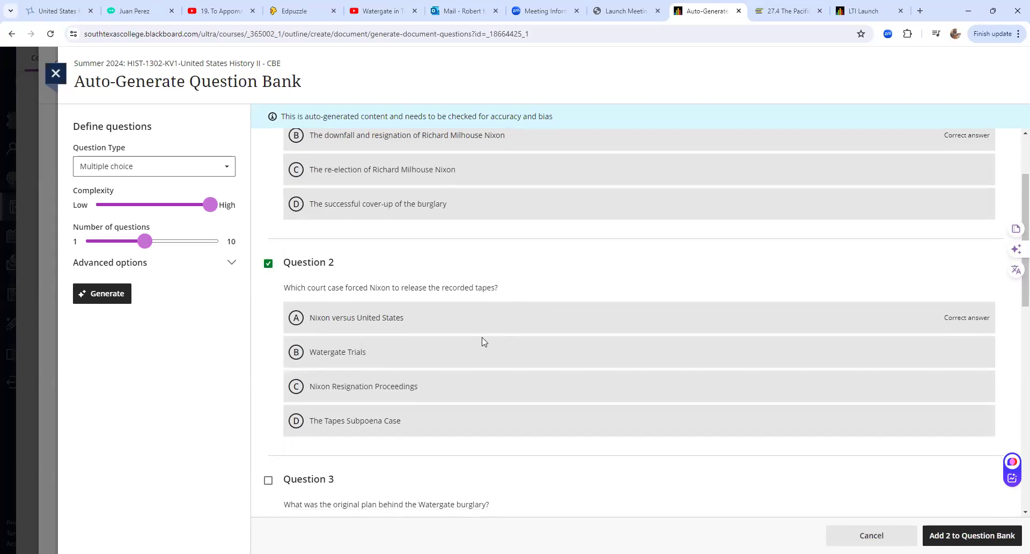
pyautogui.scroll(-3, 497, 344)
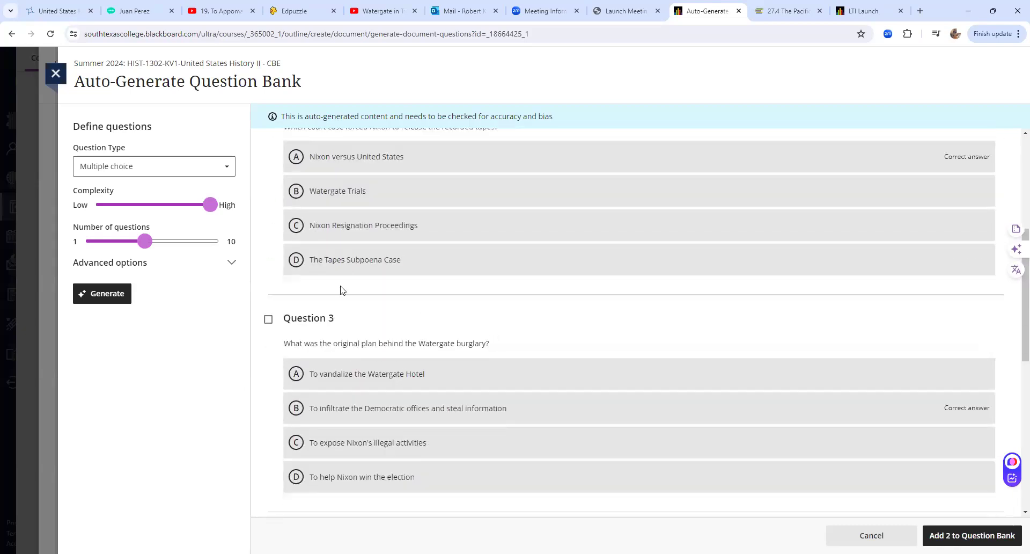
pyautogui.scroll(-2, 423, 316)
pyautogui.click(269, 213)
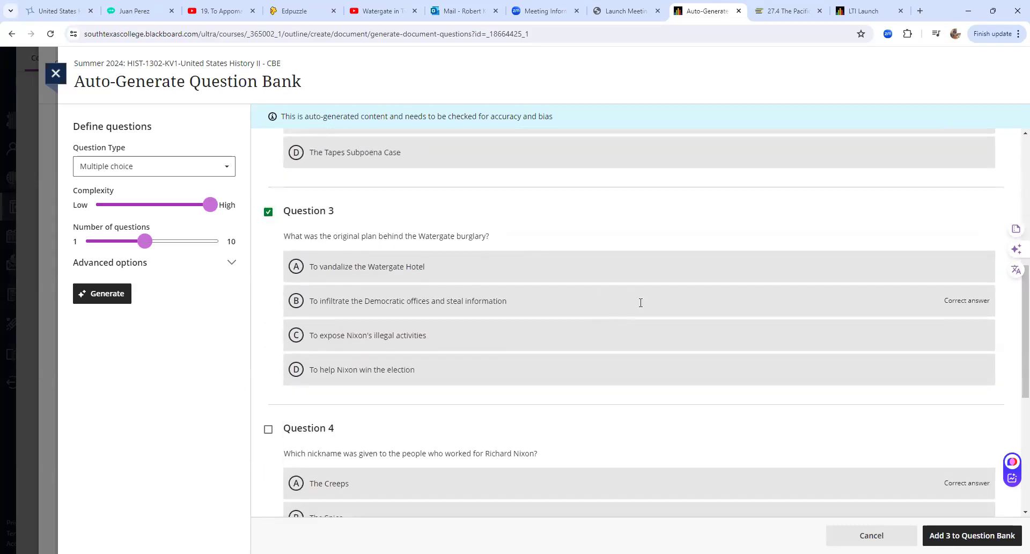
pyautogui.scroll(-3, 641, 304)
pyautogui.click(269, 267)
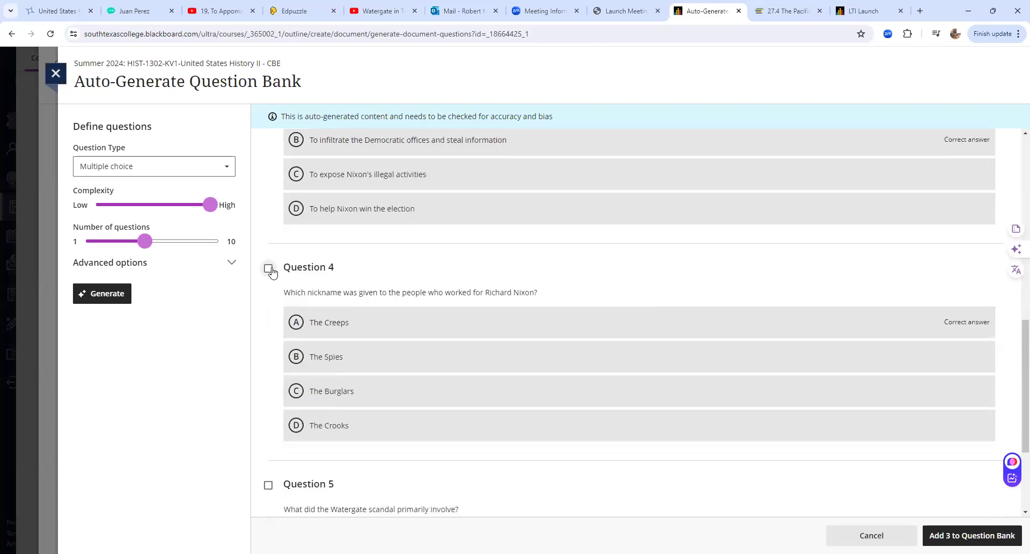
pyautogui.scroll(-3, 760, 351)
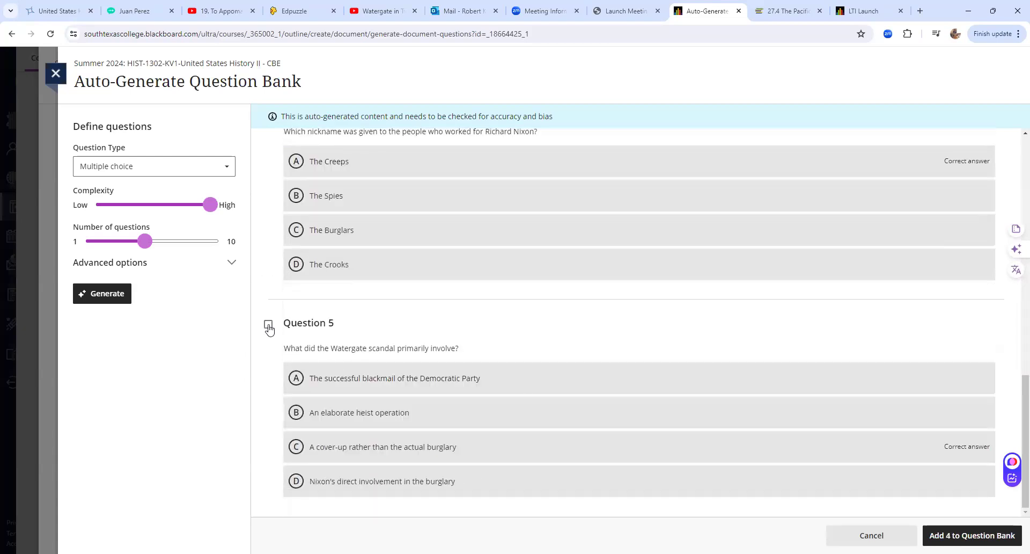
pyautogui.click(269, 326)
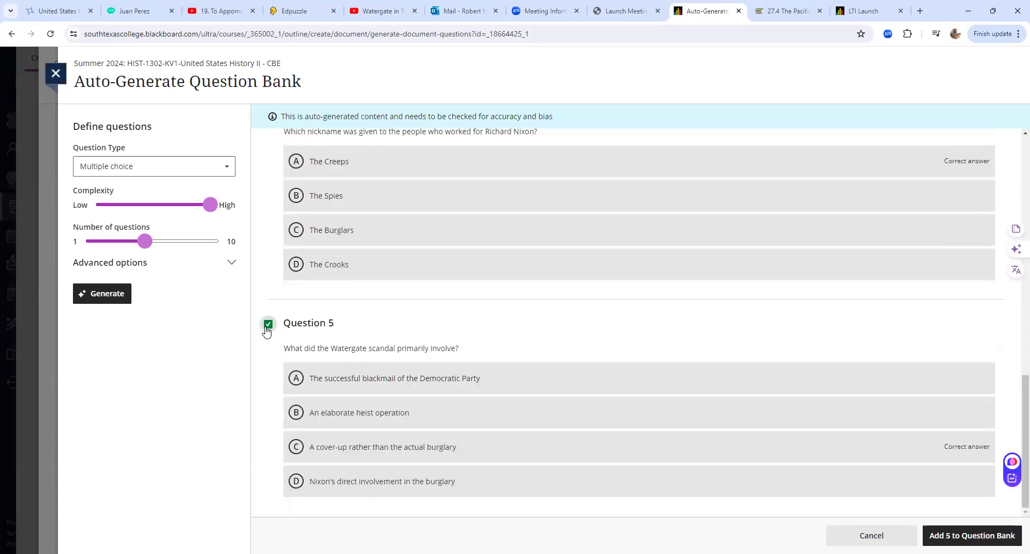
pyautogui.click(940, 533)
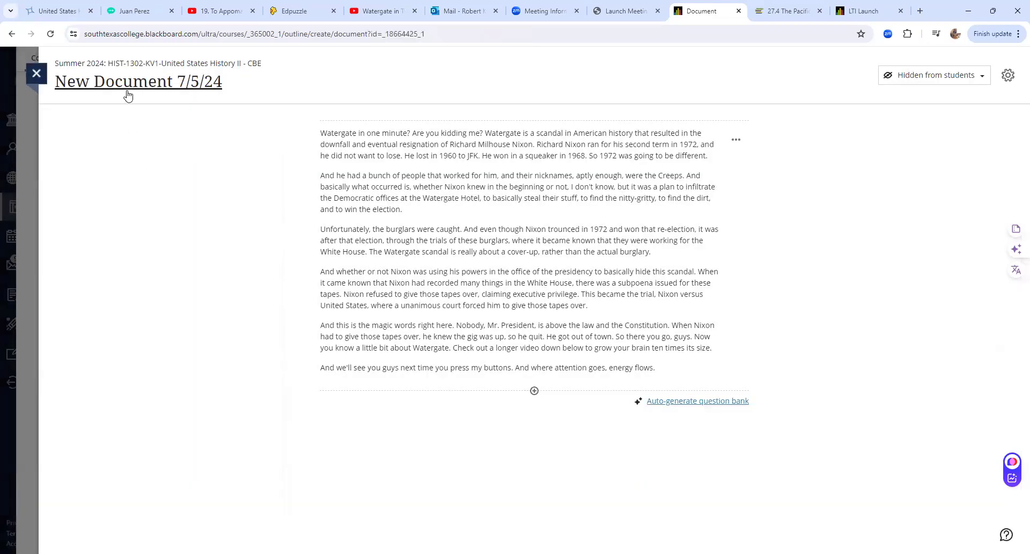
# Open the newly created question bank, rename it "Watergate Video Quiz", and return to the course outline.
pyautogui.click(127, 87)
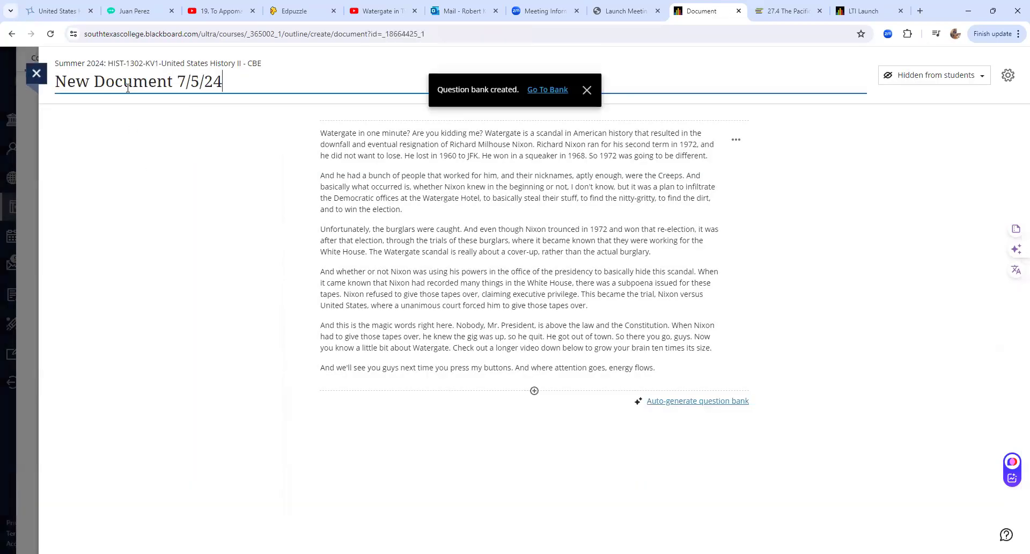
pyautogui.click(537, 90)
pyautogui.click(305, 76)
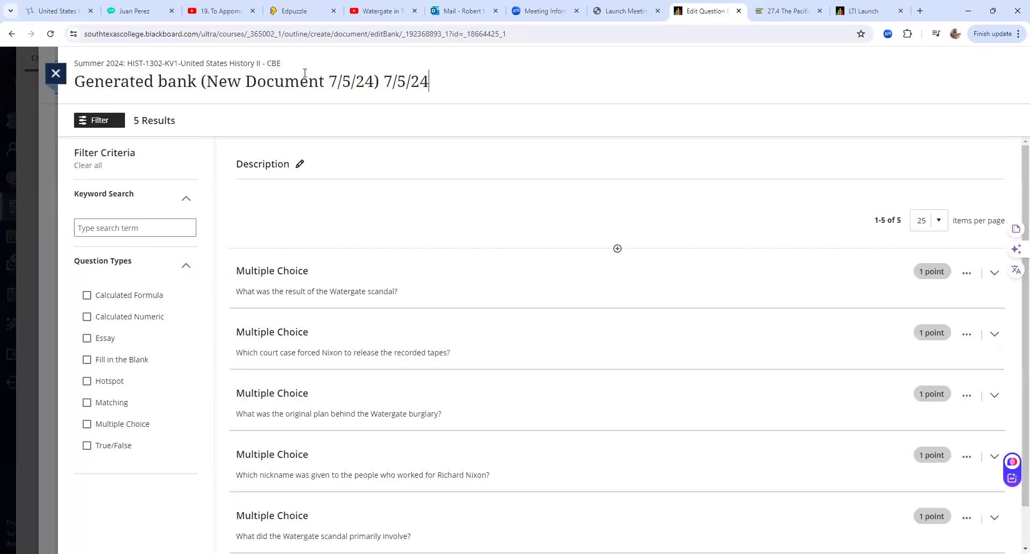
pyautogui.tripleClick(314, 77)
pyautogui.press('BackSpace')
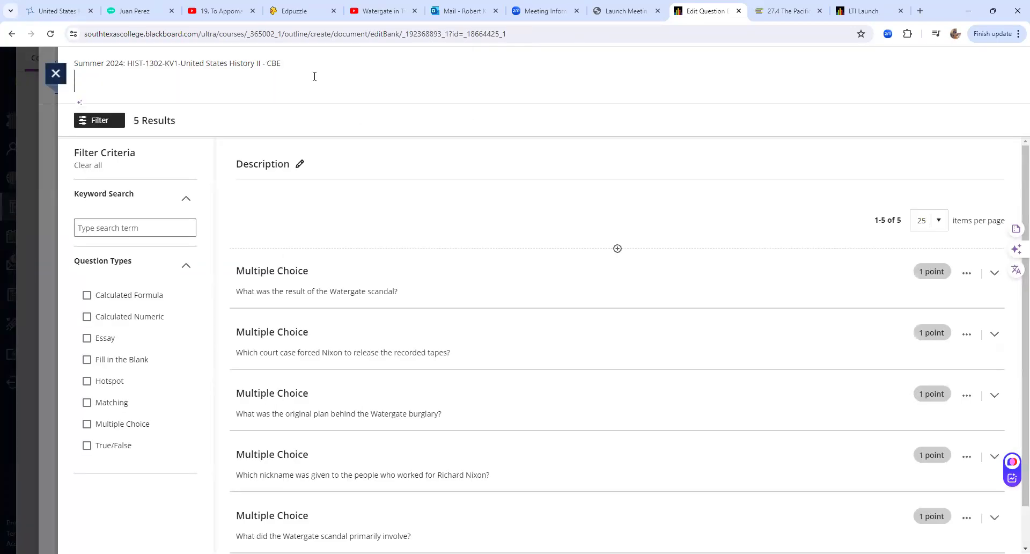
pyautogui.write('Watergate Video Quiz')
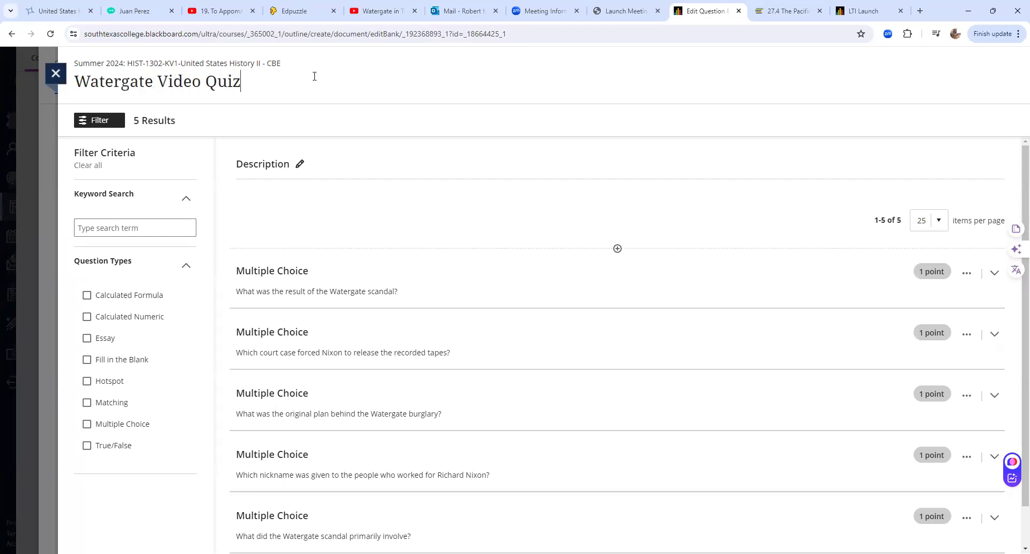
pyautogui.click(56, 74)
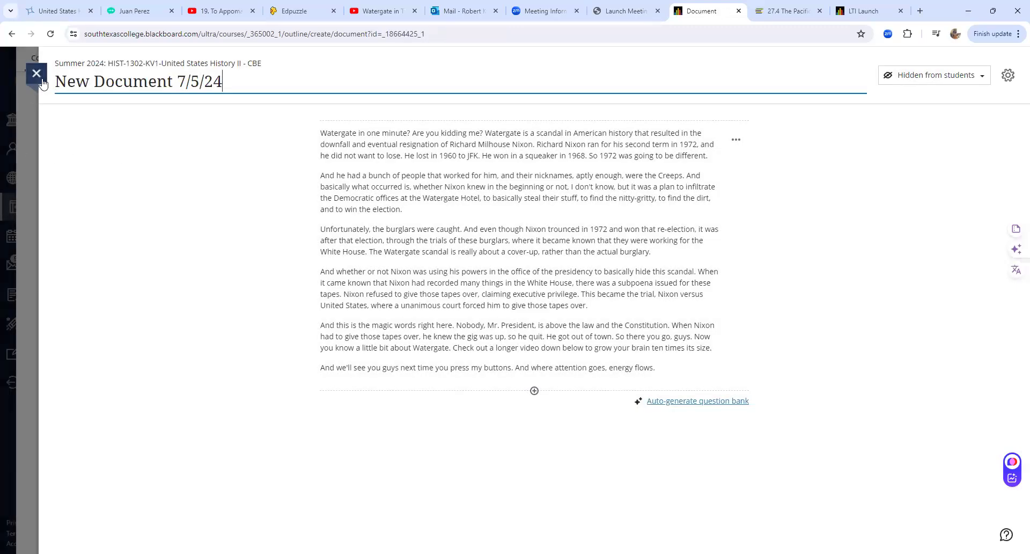
pyautogui.click(42, 80)
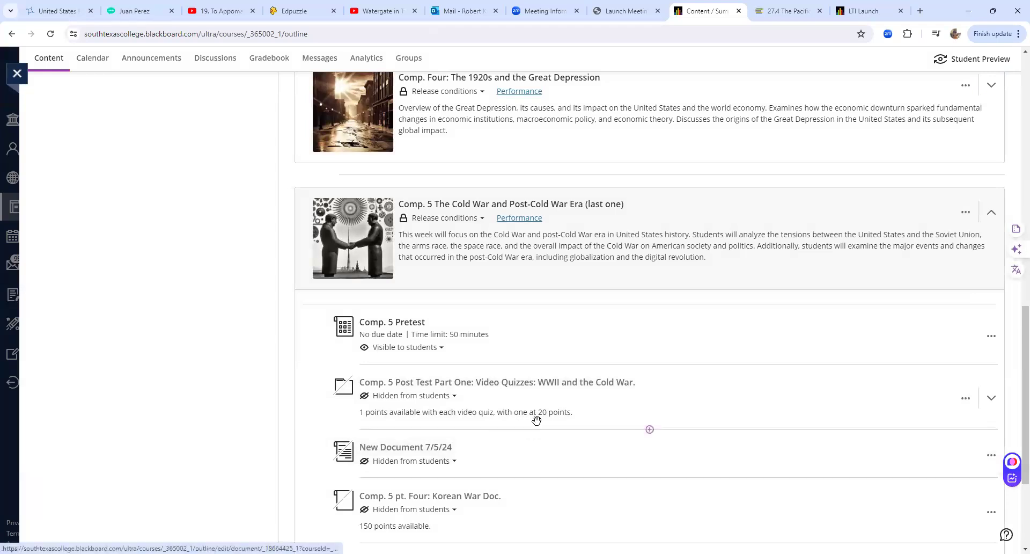
# Create a new test directly below the Comp. 5 Post Test Part One video quizzes folder.
pyautogui.click(649, 430)
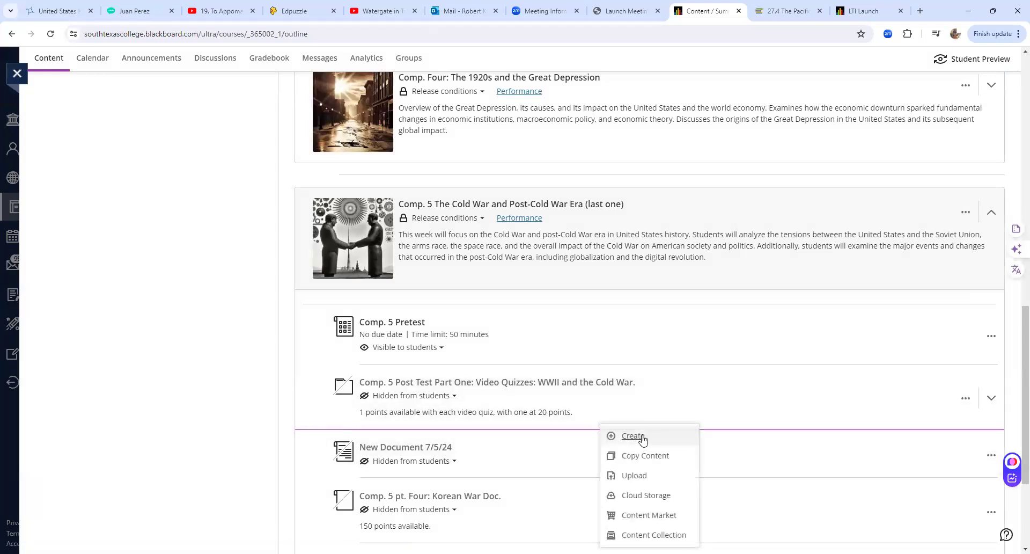
pyautogui.click(641, 437)
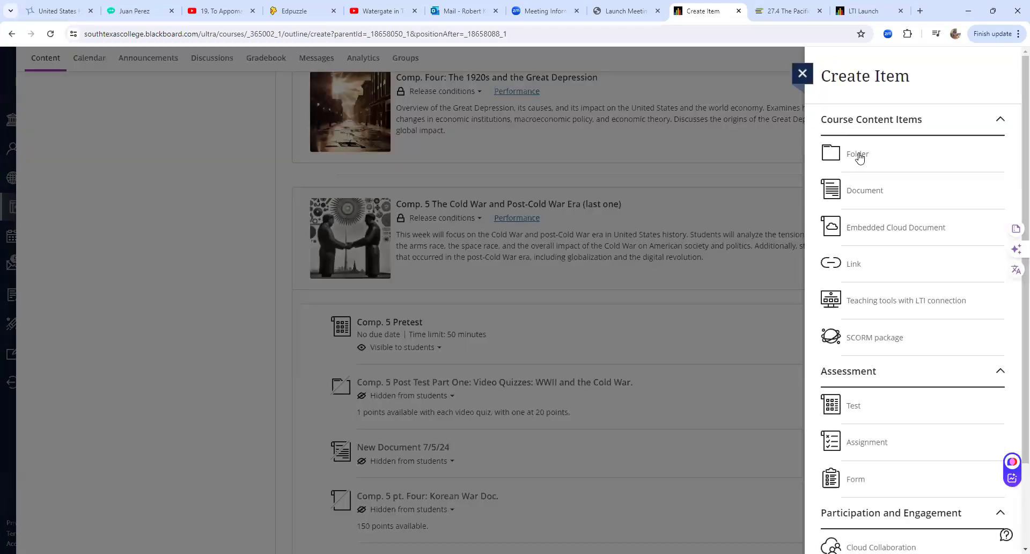
pyautogui.click(853, 405)
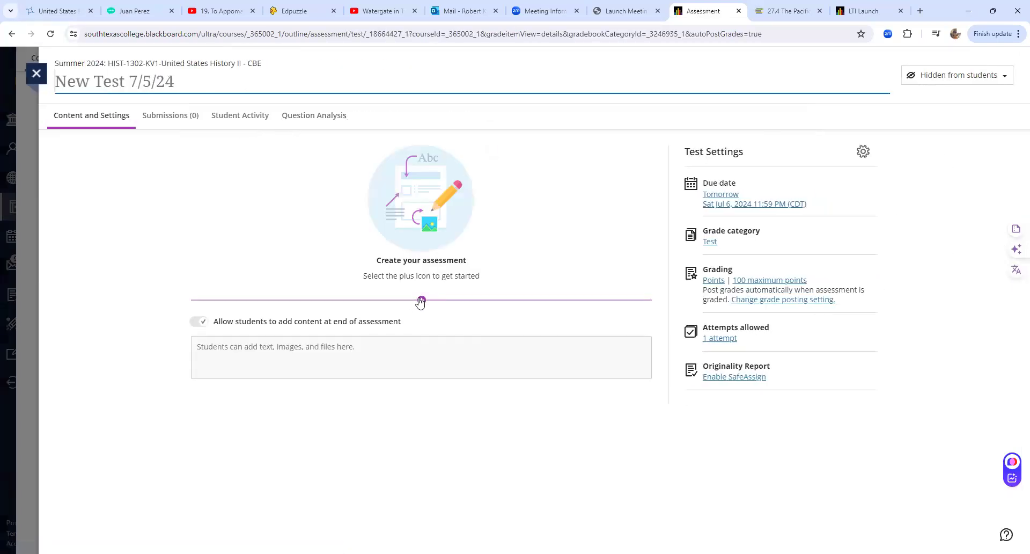
# Add a question pool to the test containing all questions from the Watergate Video Quiz source.
pyautogui.click(421, 299)
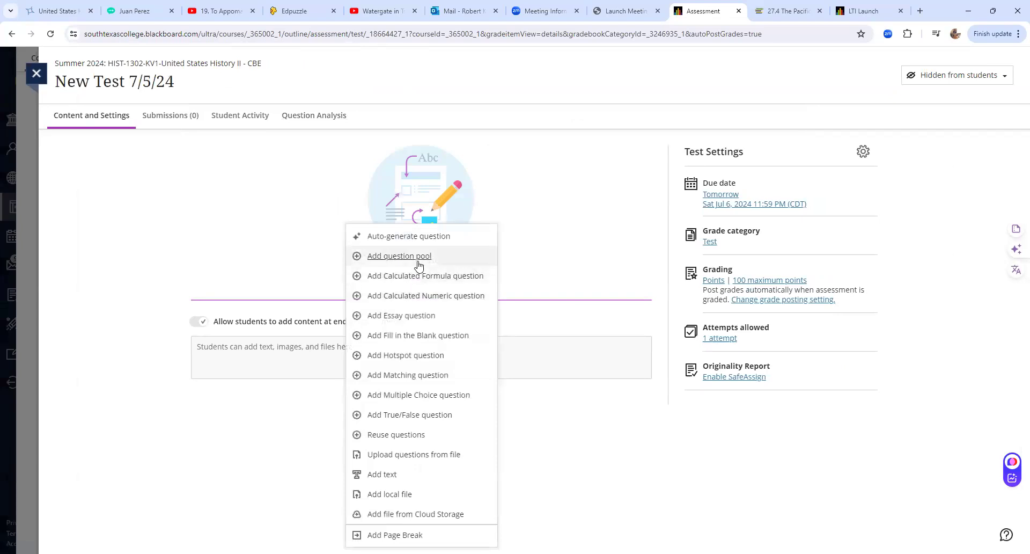
pyautogui.click(419, 266)
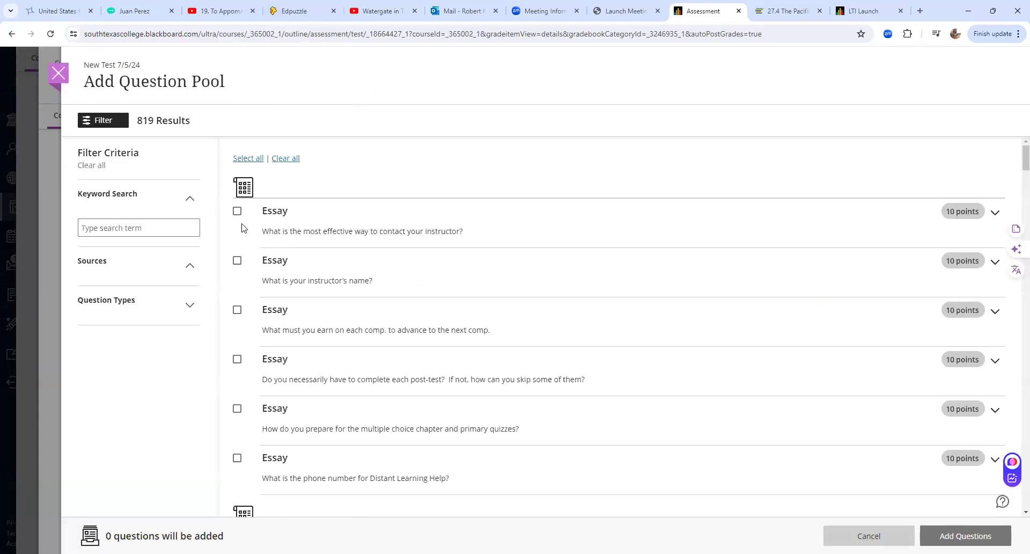
pyautogui.moveTo(219, 168); pyautogui.dragTo(146, 527)
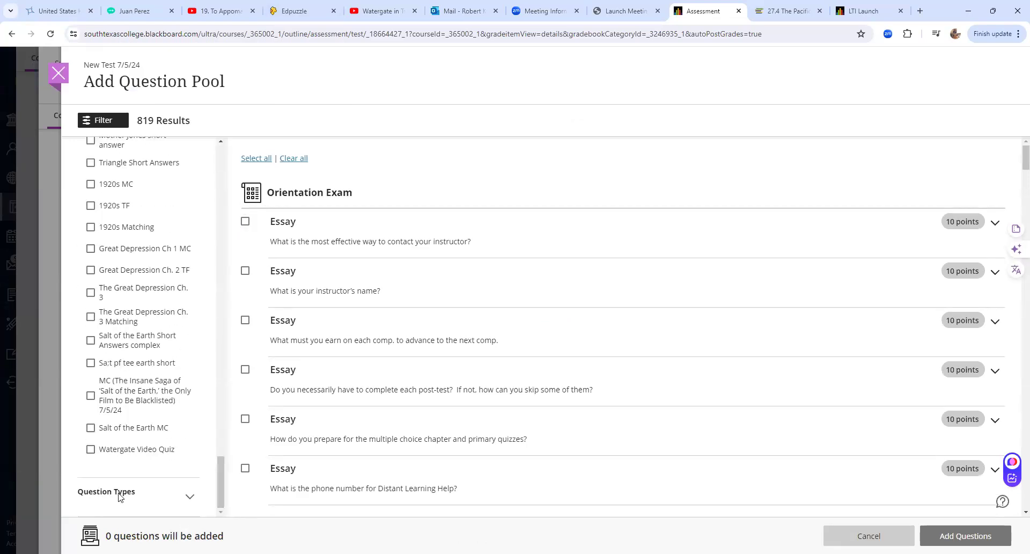
pyautogui.click(91, 449)
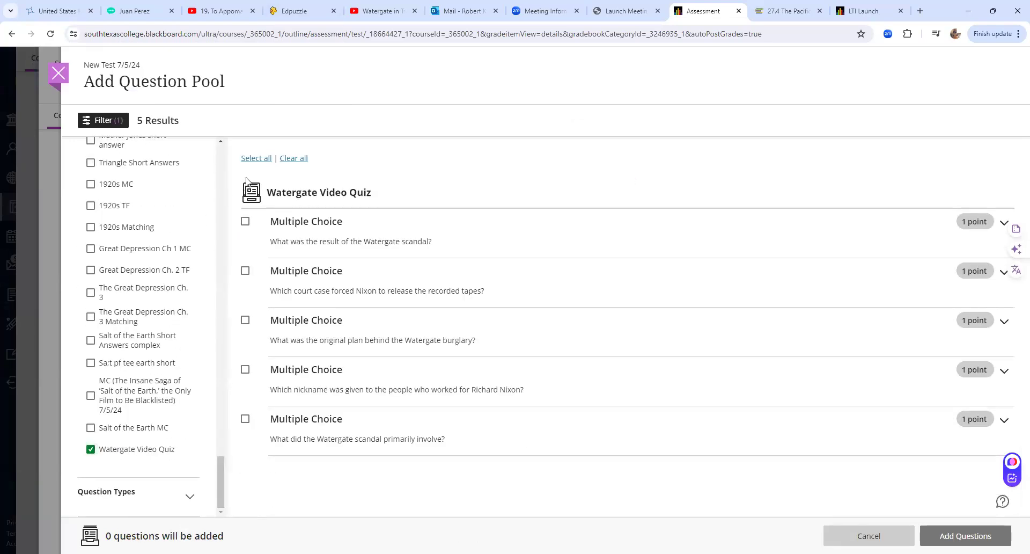
pyautogui.click(255, 159)
pyautogui.click(961, 536)
# Set the pool to display 3 questions to students, save it, and close the test.
pyautogui.doubleClick(210, 287)
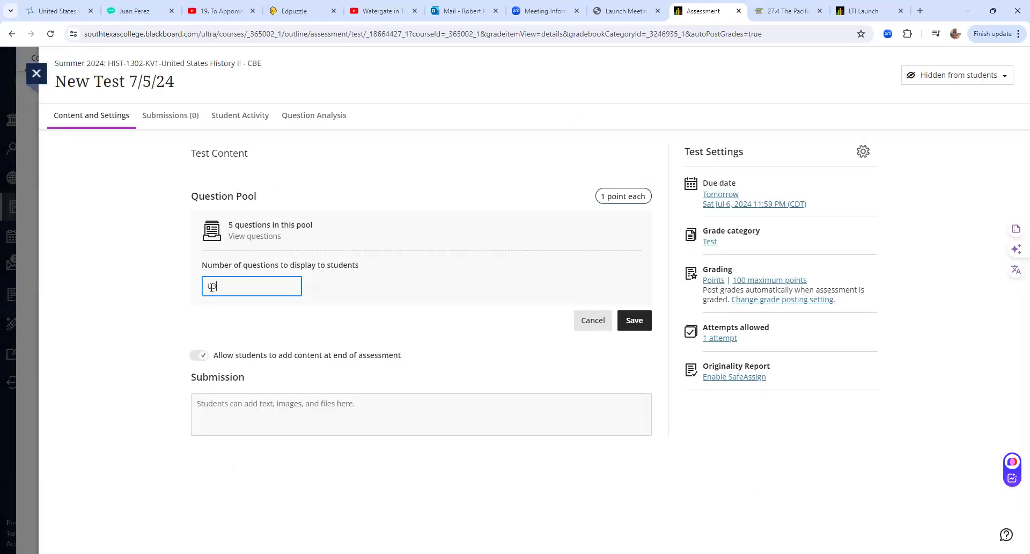
pyautogui.click(1016, 298)
pyautogui.click(645, 319)
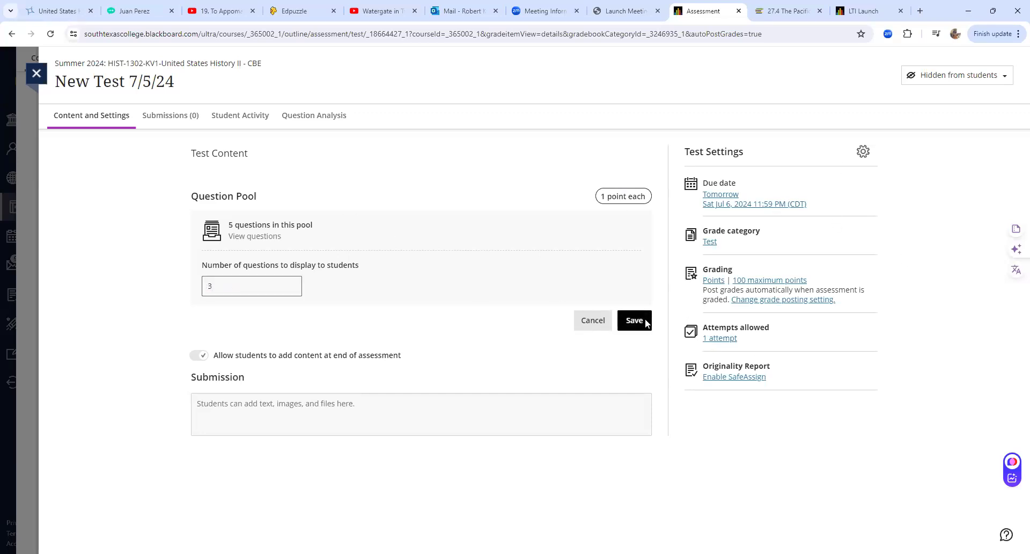
pyautogui.click(36, 73)
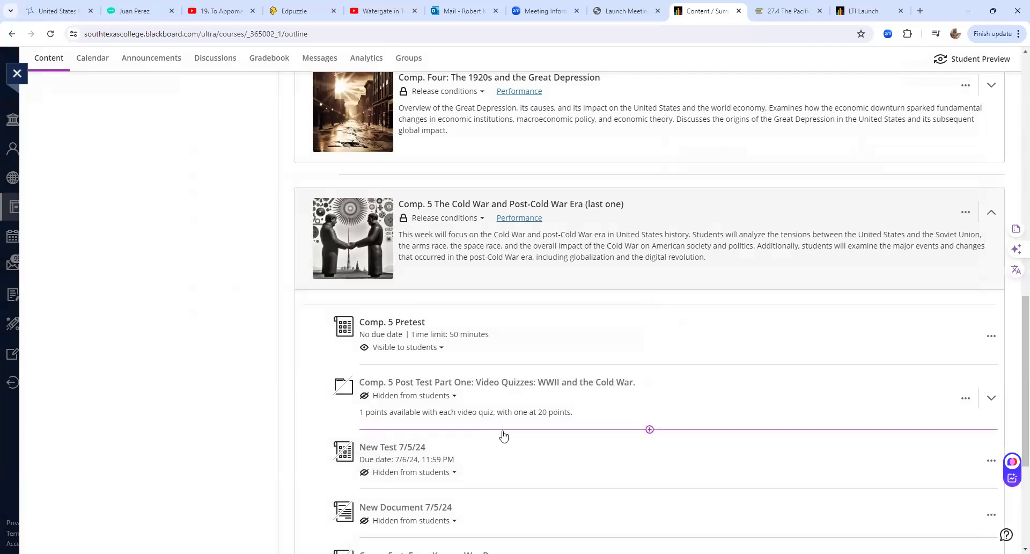
# Review the Comp. 5 items around the new test and document, and return to the beginning of the course content.
pyautogui.scroll(-1, 517, 437)
pyautogui.scroll(-1, 520, 439)
pyautogui.scroll(1, 524, 444)
pyautogui.scroll(-1, 531, 439)
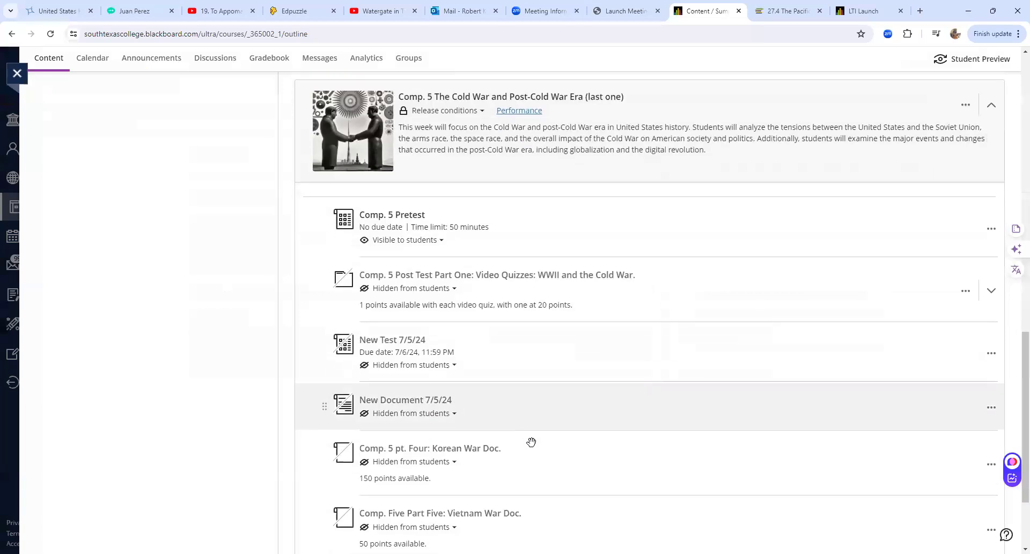
pyautogui.scroll(-2, 532, 442)
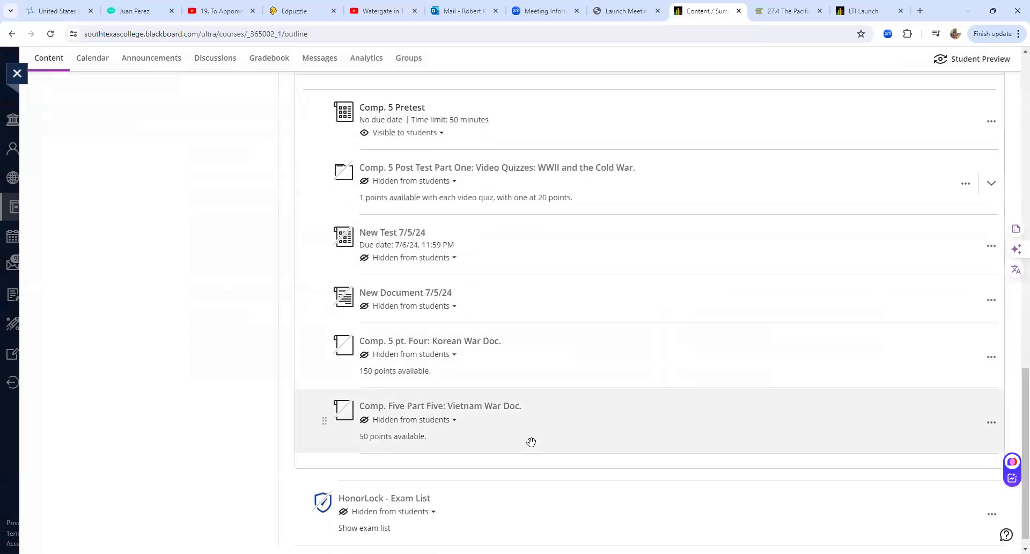
pyautogui.scroll(3, 531, 442)
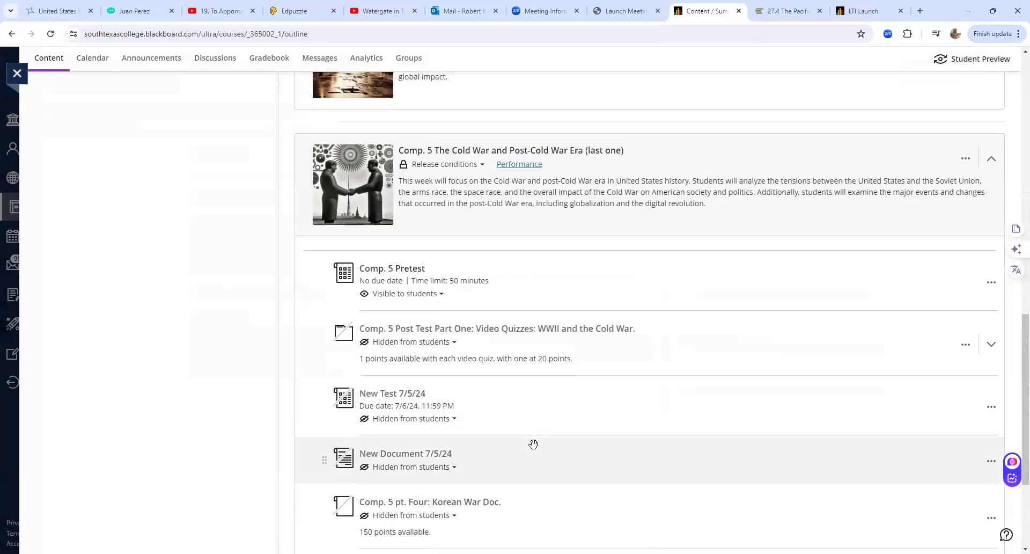
pyautogui.scroll(-3, 533, 444)
pyautogui.scroll(-1, 534, 445)
pyautogui.moveTo(533, 441)
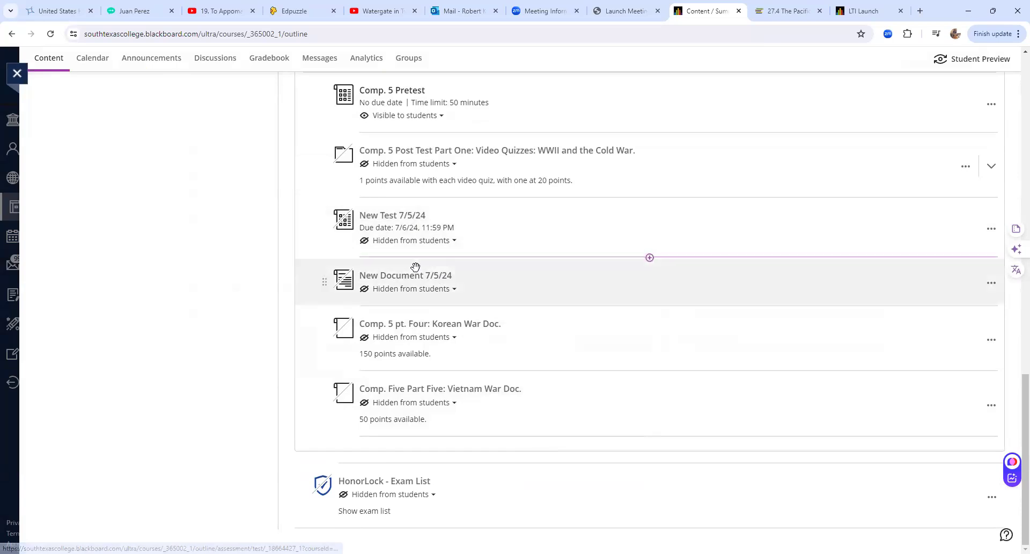
pyautogui.scroll(2, 415, 267)
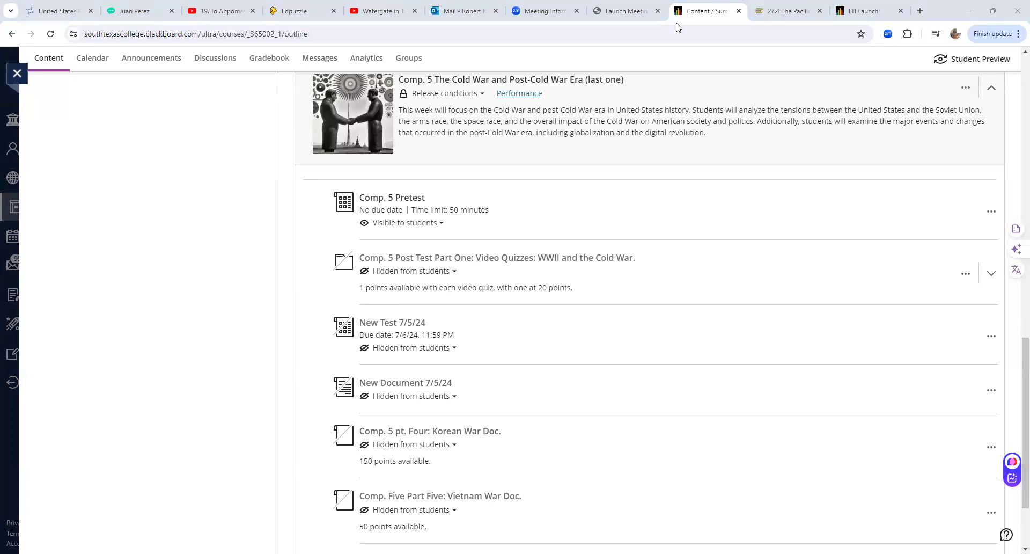
pyautogui.scroll(5, 290, 402)
pyautogui.scroll(-1, 290, 402)
pyautogui.scroll(1, 290, 403)
pyautogui.scroll(-4, 288, 409)
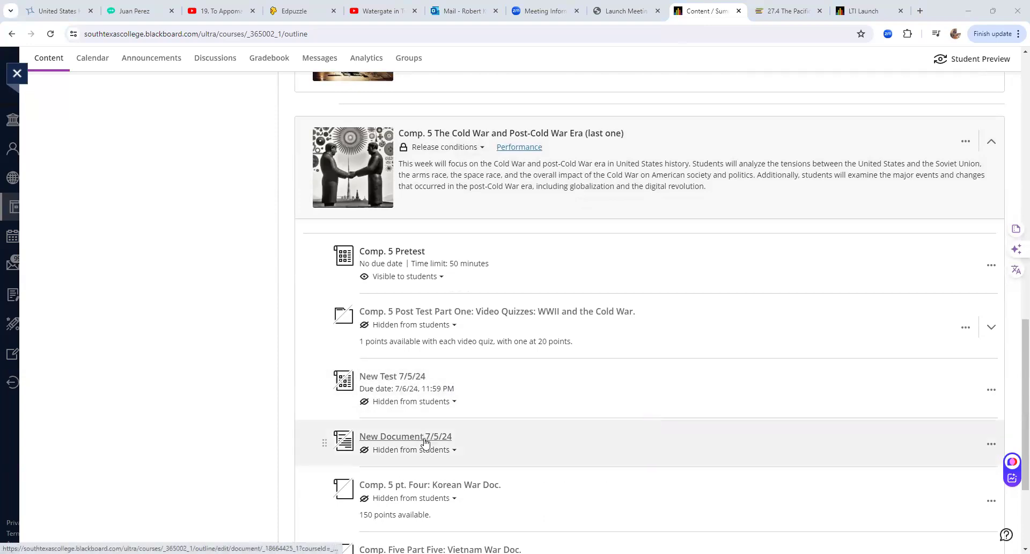
pyautogui.scroll(-2, 422, 439)
pyautogui.scroll(12, 429, 445)
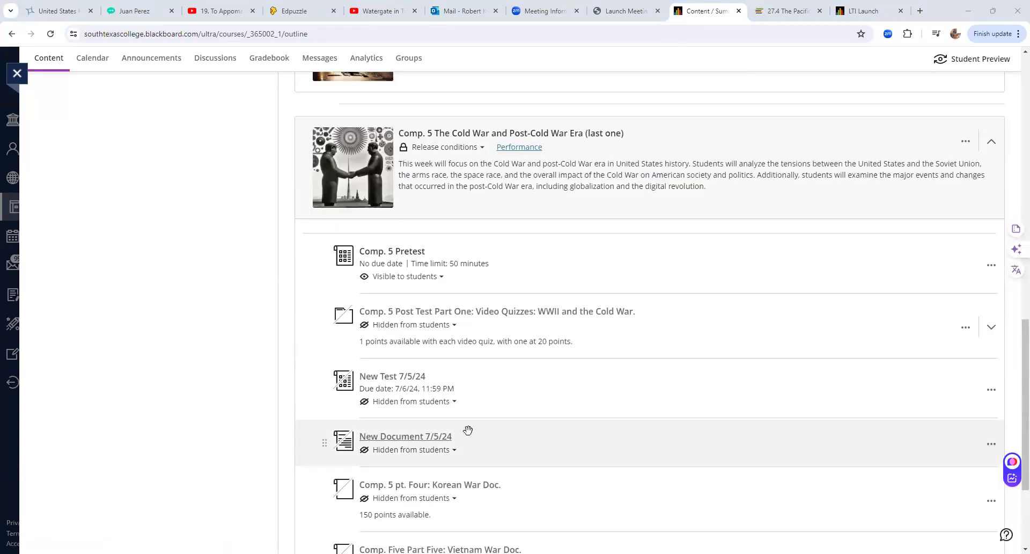
pyautogui.scroll(3, 494, 432)
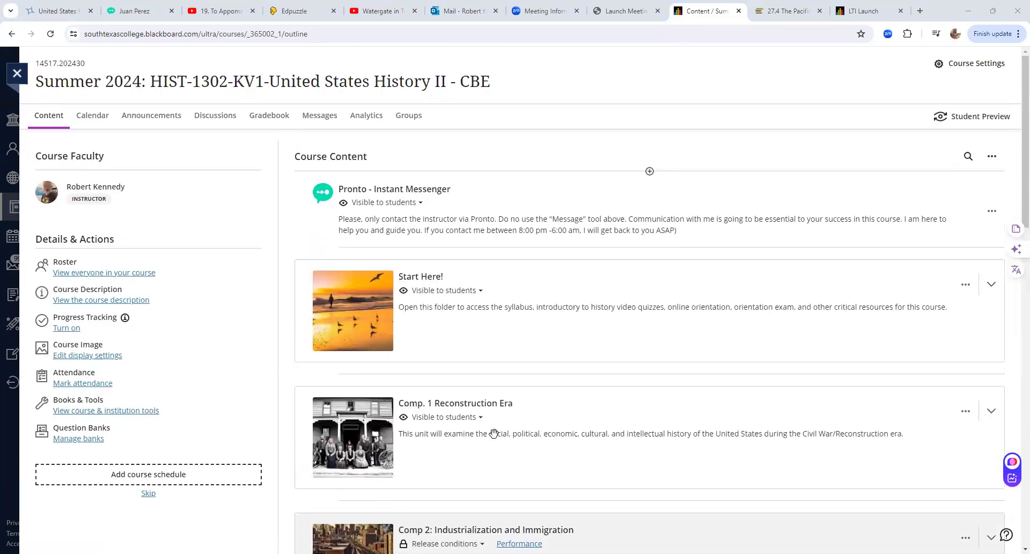
# Launch the H5P - Interactive Tool from the Content Market for a new item above the Comp. 5 Pretest.
pyautogui.scroll(-11, 494, 432)
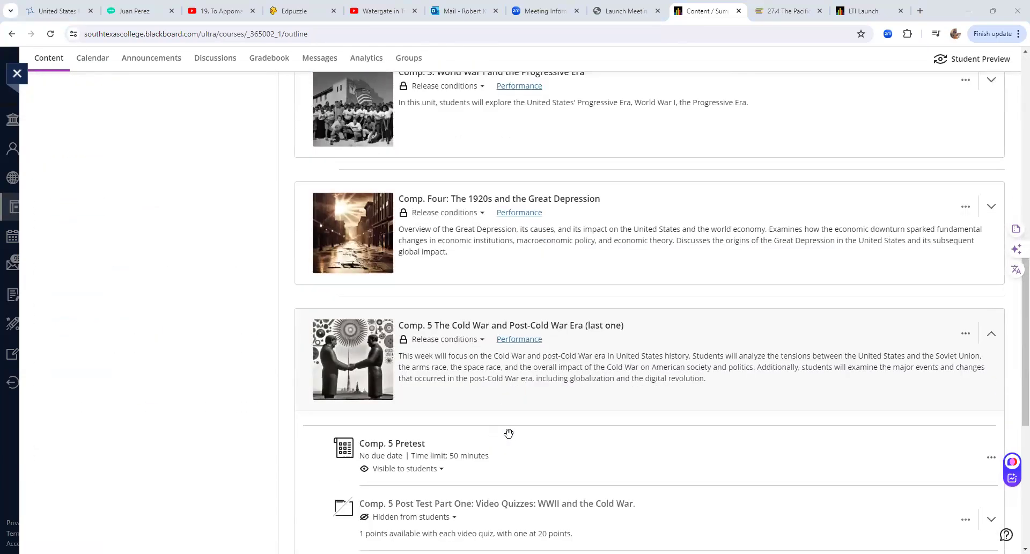
pyautogui.click(650, 427)
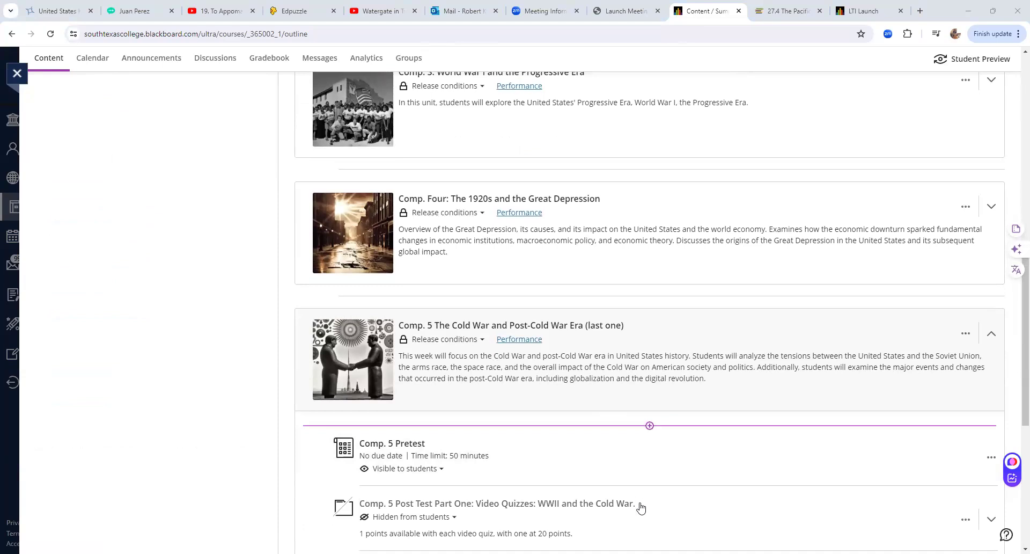
pyautogui.click(649, 515)
pyautogui.scroll(-8, 144, 375)
pyautogui.scroll(-5, 163, 384)
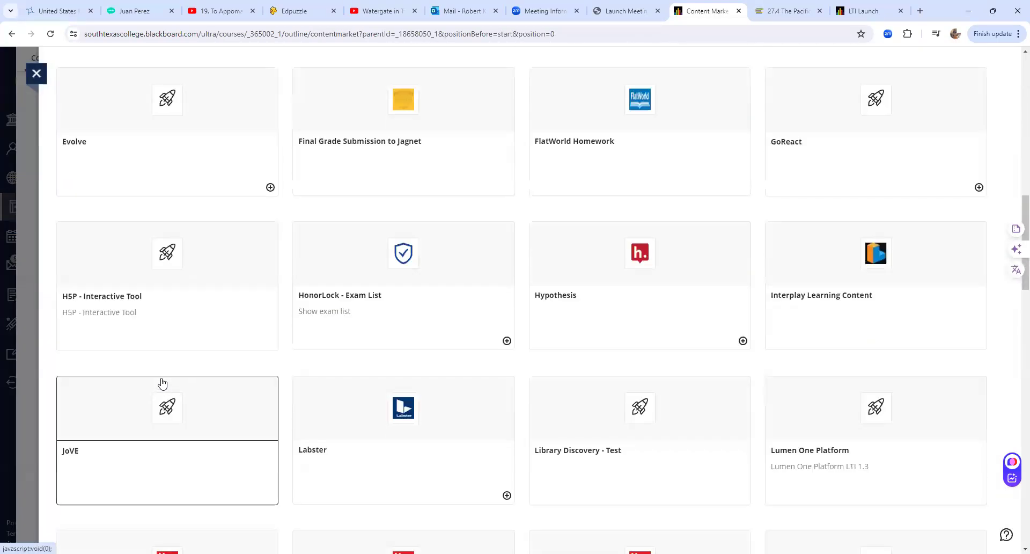
pyautogui.click(178, 286)
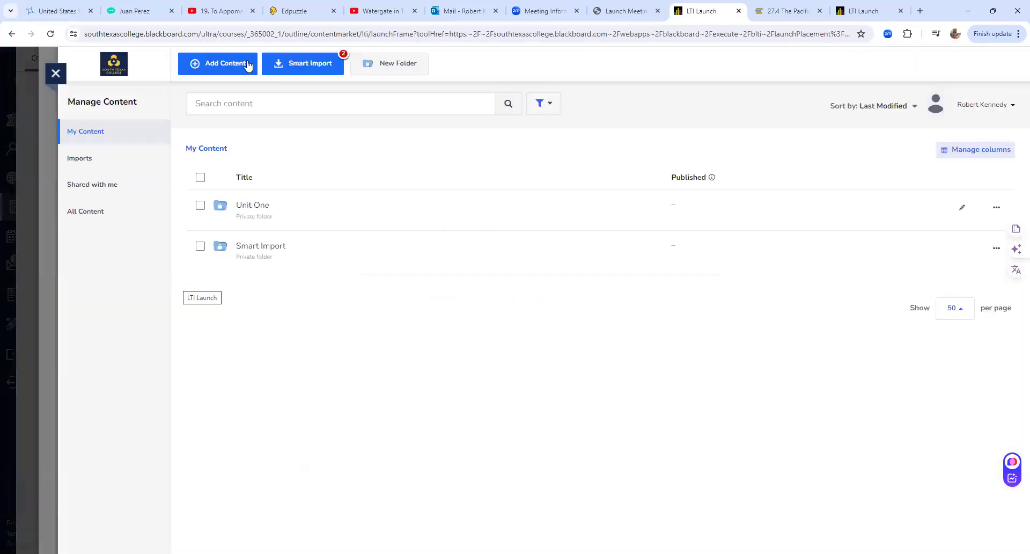
# Insert the Watergate in Two Minutes - Interactive Book from the completed Smart Imports into the course.
pyautogui.click(269, 65)
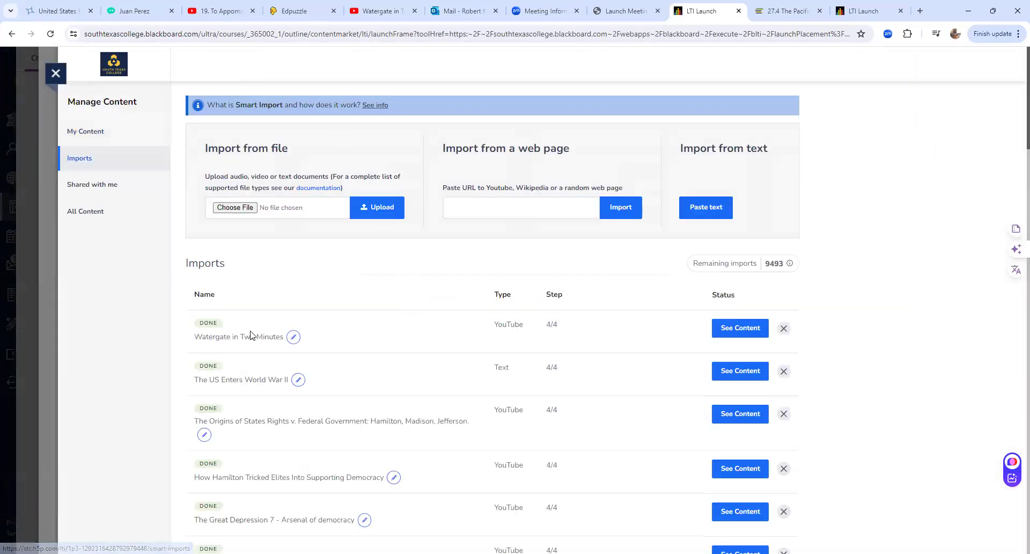
pyautogui.click(731, 338)
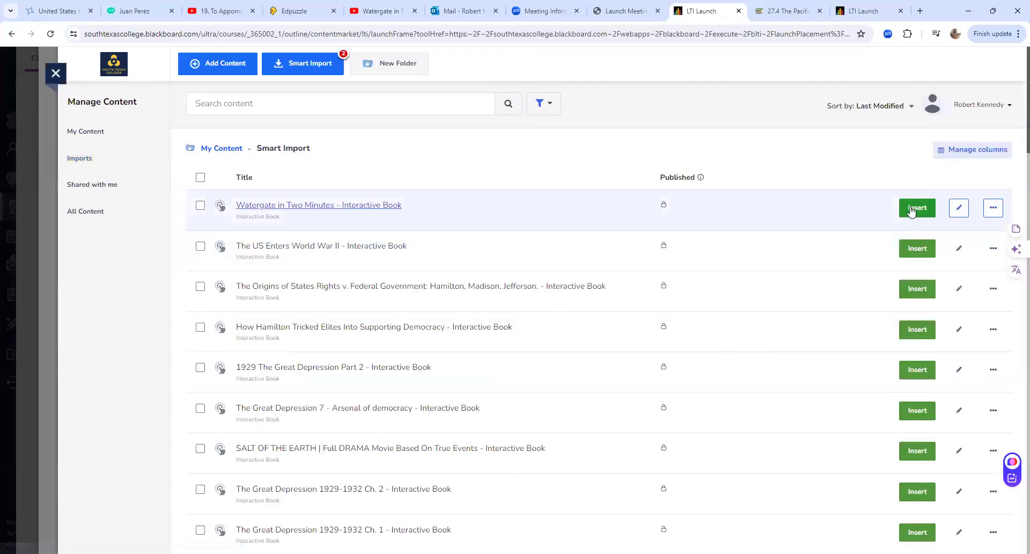
pyautogui.click(912, 209)
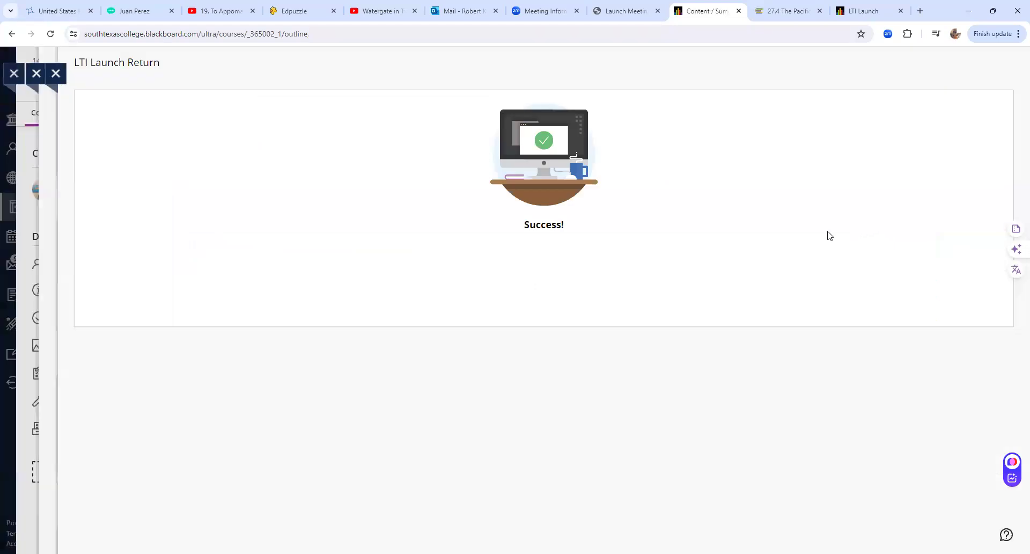
# Open the Watergate in Two Minutes - Interactive Book above the Comp. 5 Pretest for editing.
pyautogui.scroll(-7, 664, 411)
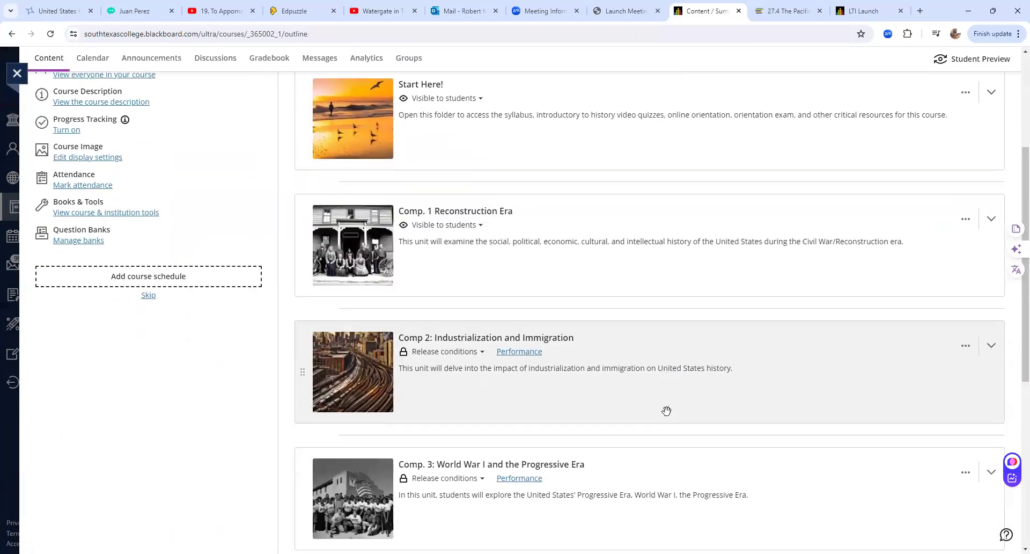
pyautogui.scroll(-1, 671, 397)
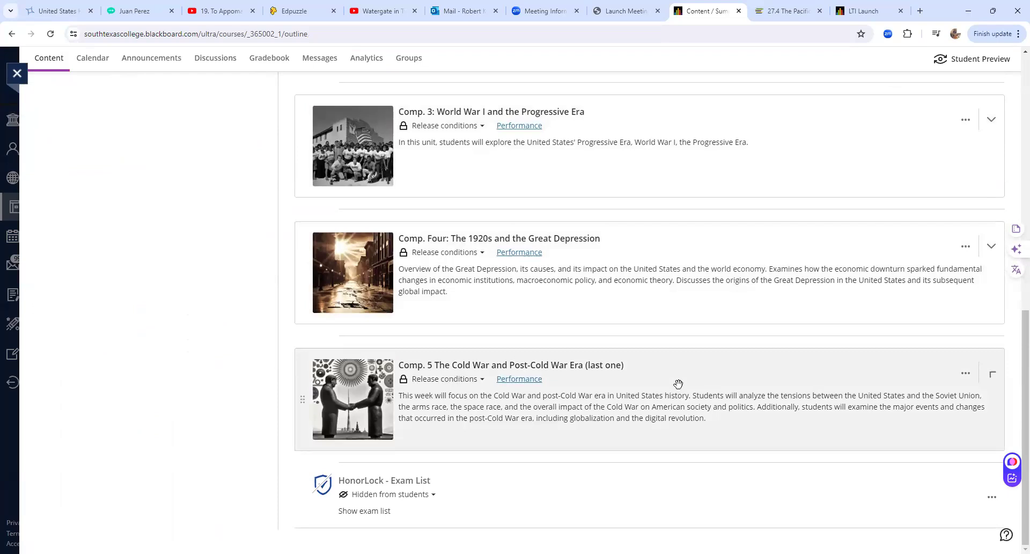
pyautogui.click(678, 383)
pyautogui.scroll(-3, 679, 383)
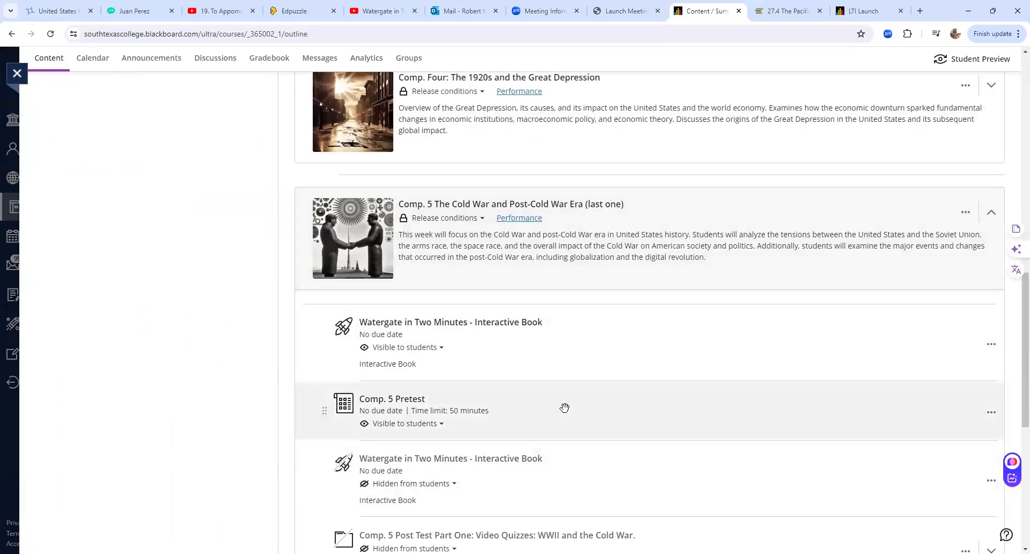
pyautogui.click(517, 325)
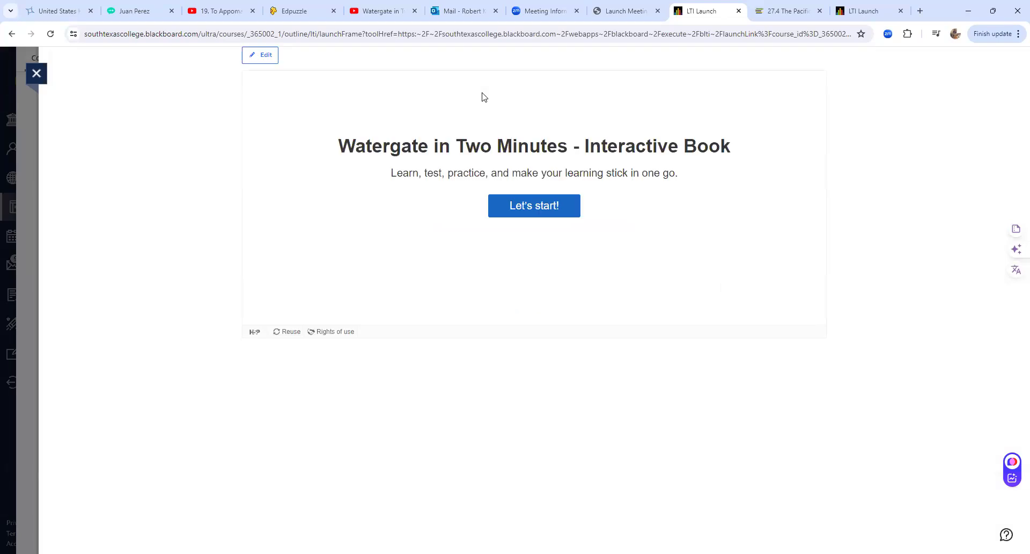
pyautogui.click(261, 56)
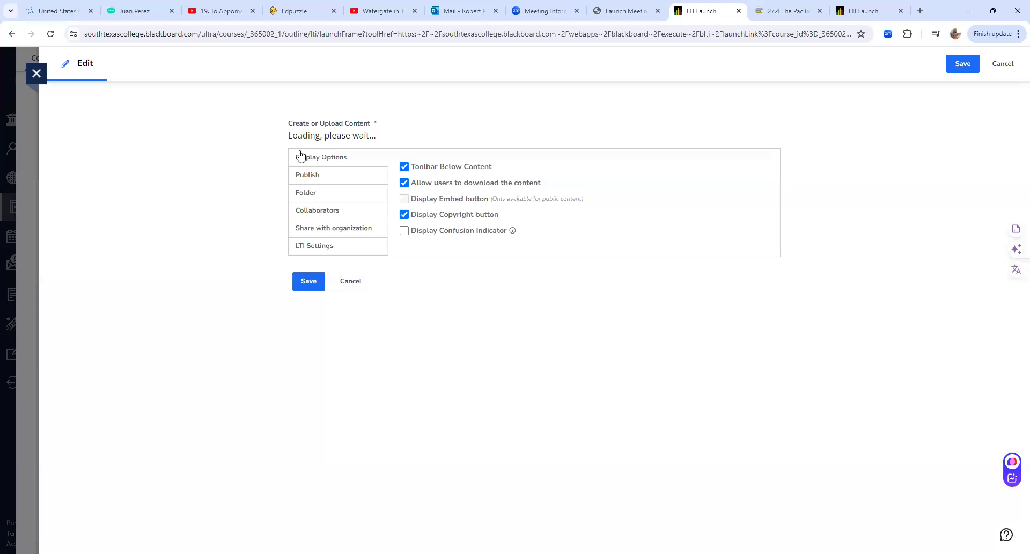
# Remove the Transcription text block from the book's Course page.
pyautogui.scroll(-5, 499, 408)
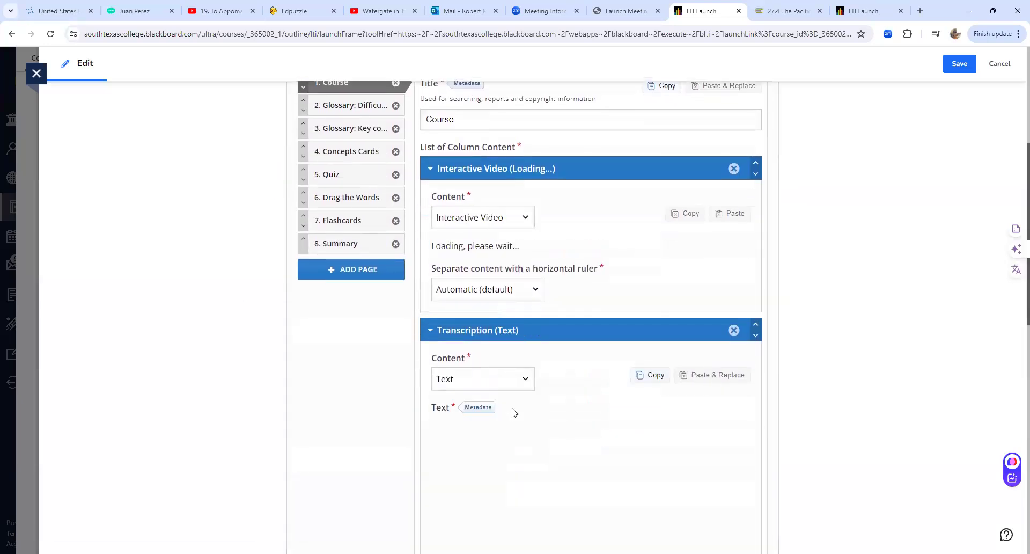
pyautogui.scroll(-5, 564, 405)
pyautogui.scroll(-7, 587, 400)
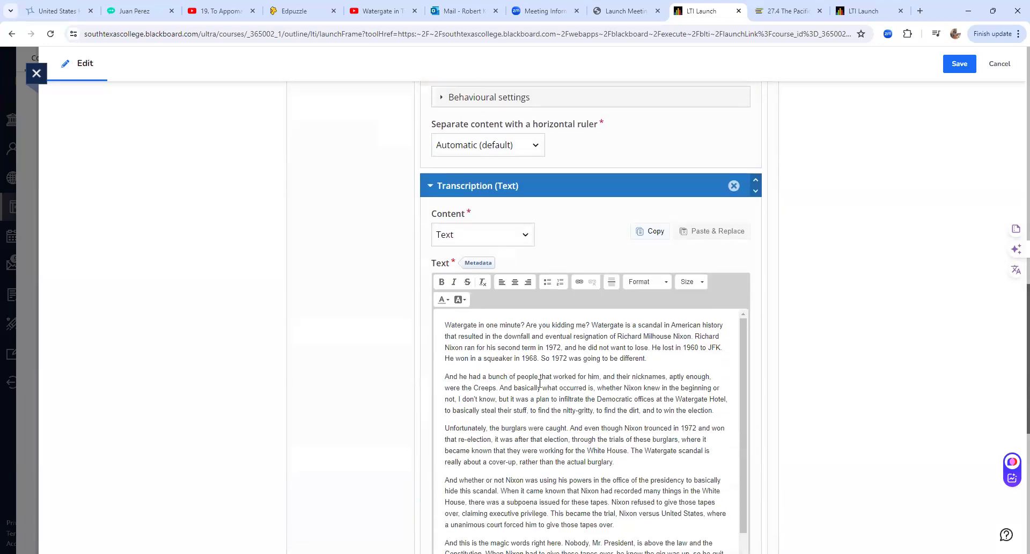
pyautogui.scroll(-4, 539, 383)
pyautogui.scroll(2, 547, 411)
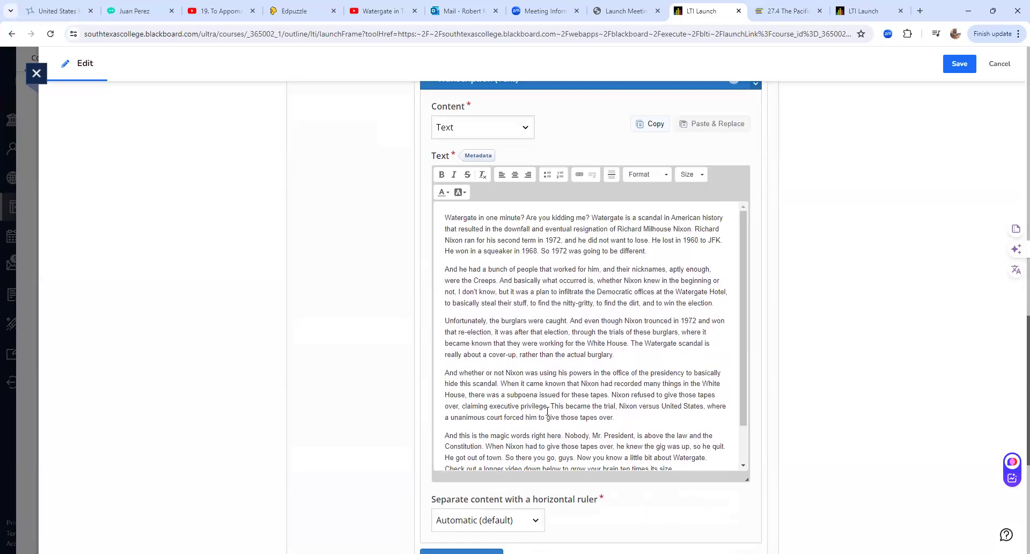
pyautogui.scroll(1, 548, 411)
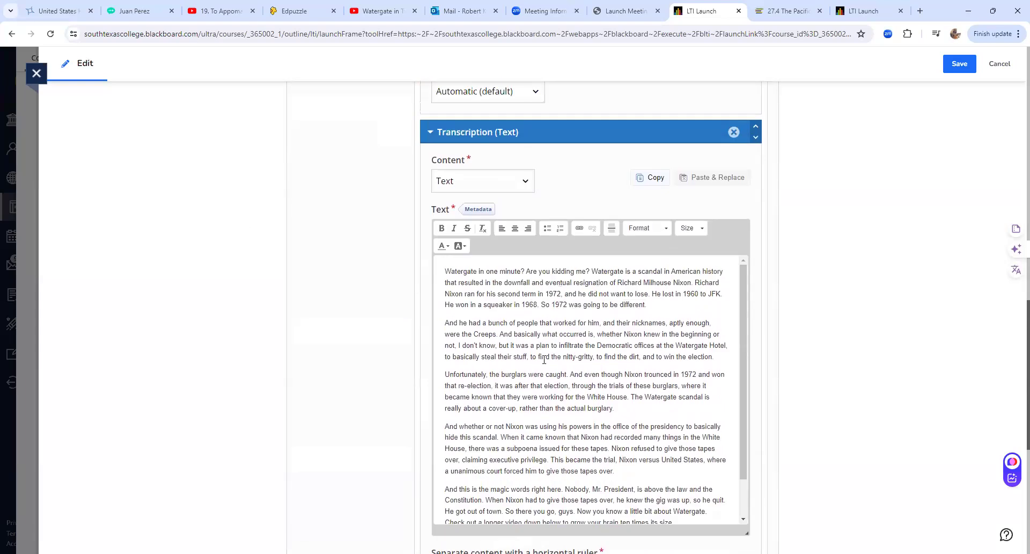
pyautogui.click(734, 132)
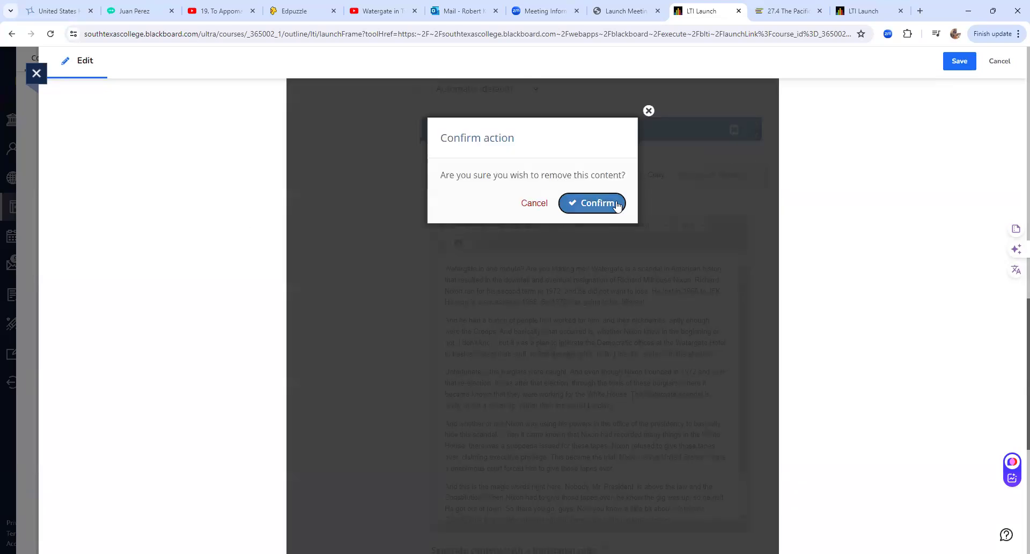
pyautogui.click(613, 203)
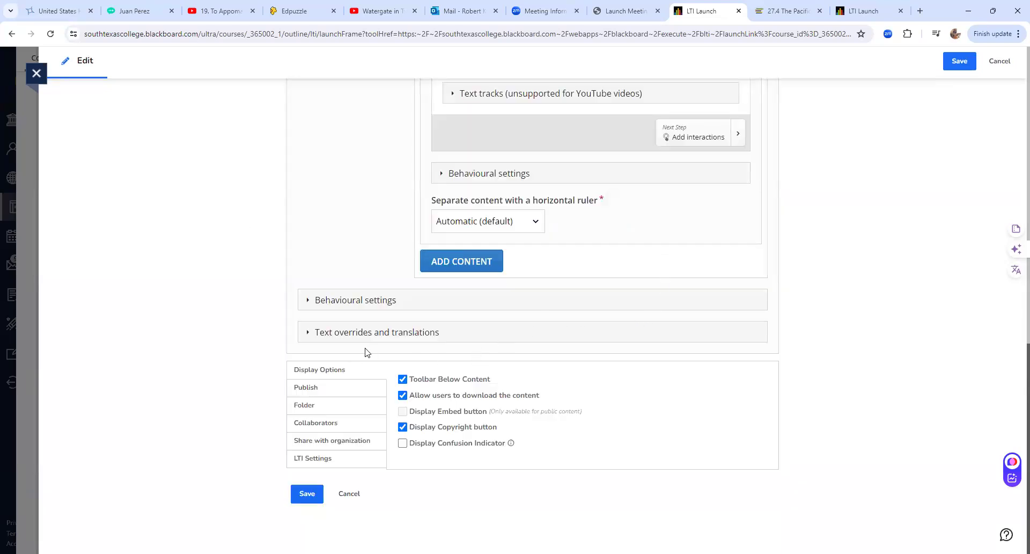
# Remove the Abstract text block from the book's Summary page.
pyautogui.scroll(15, 365, 352)
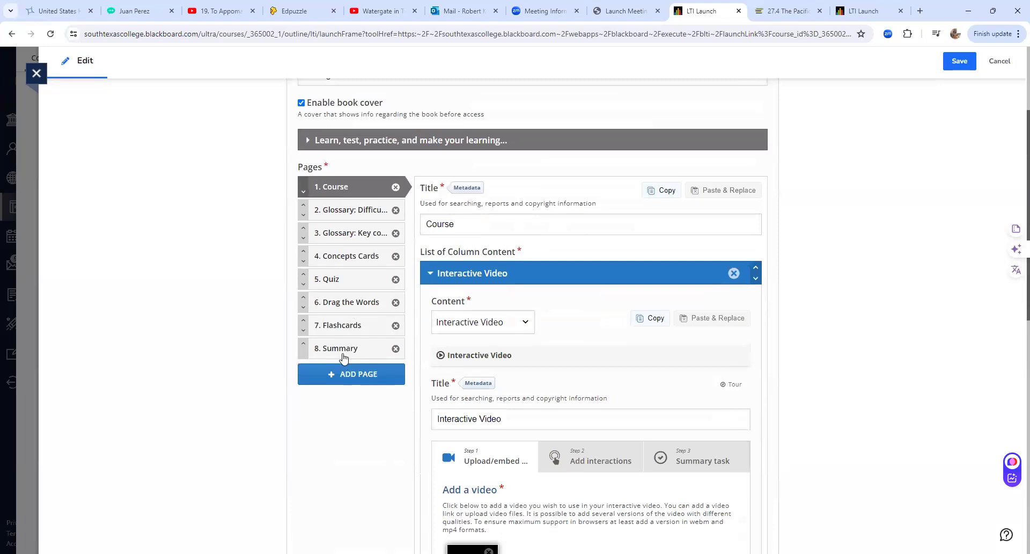
pyautogui.click(344, 353)
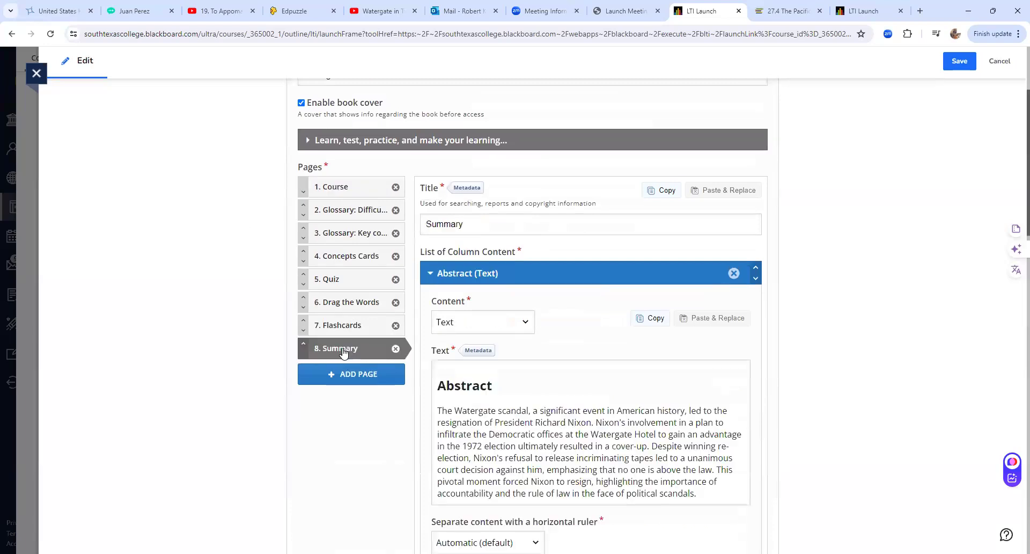
pyautogui.scroll(-5, 456, 375)
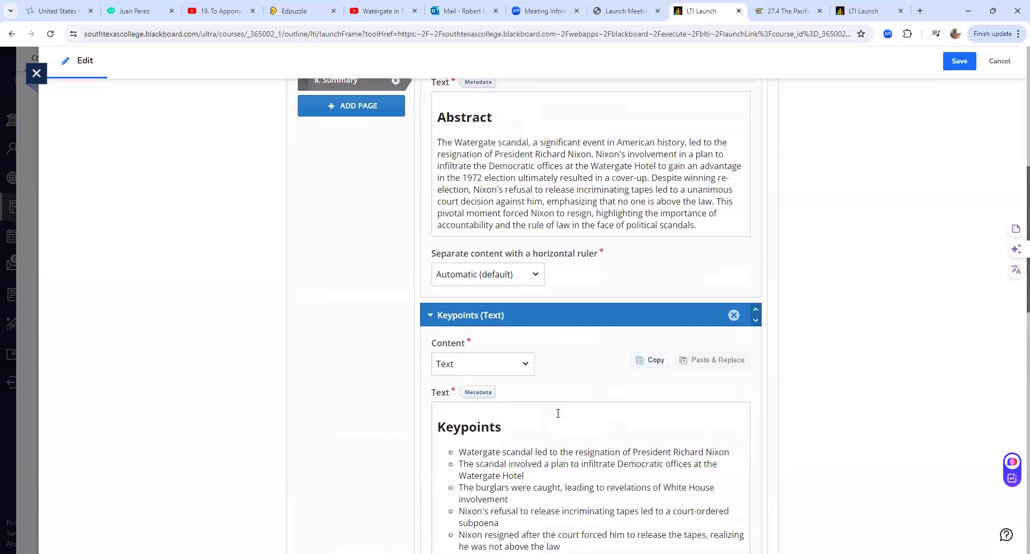
pyautogui.scroll(2, 558, 416)
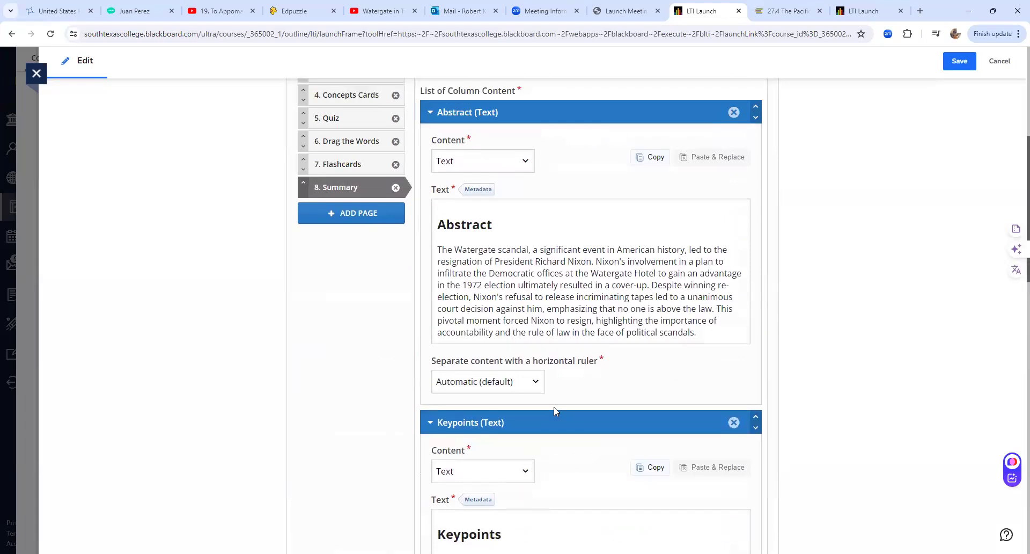
pyautogui.click(733, 112)
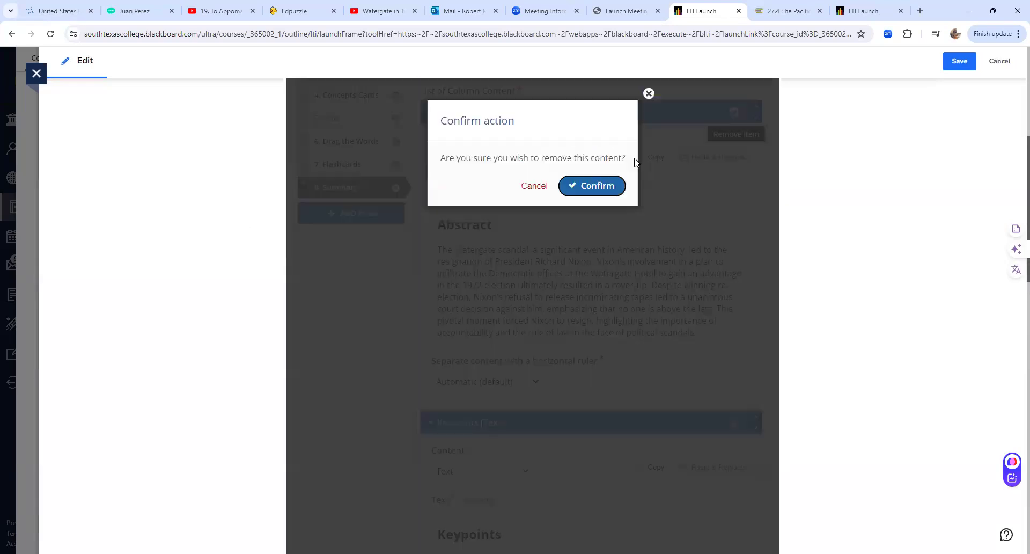
pyautogui.click(606, 185)
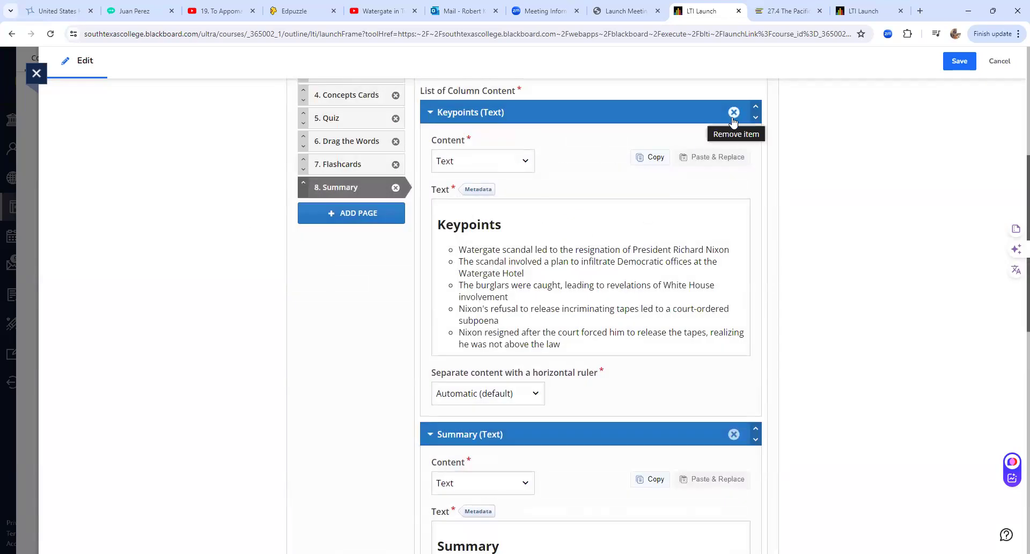
# Remove the Summary text block from the Summary page, keeping only the Keypoints, and save the book.
pyautogui.scroll(-6, 529, 297)
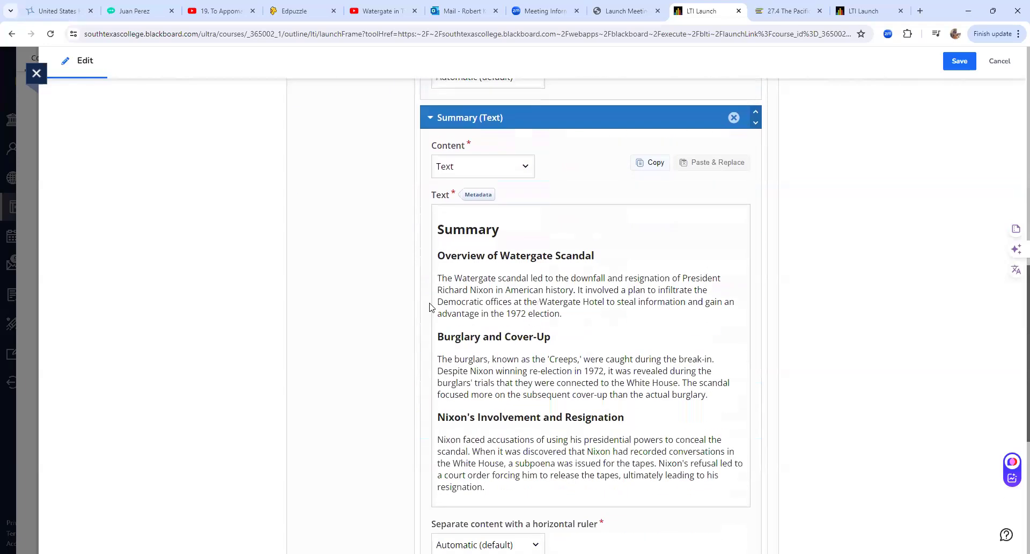
pyautogui.click(734, 115)
pyautogui.click(592, 182)
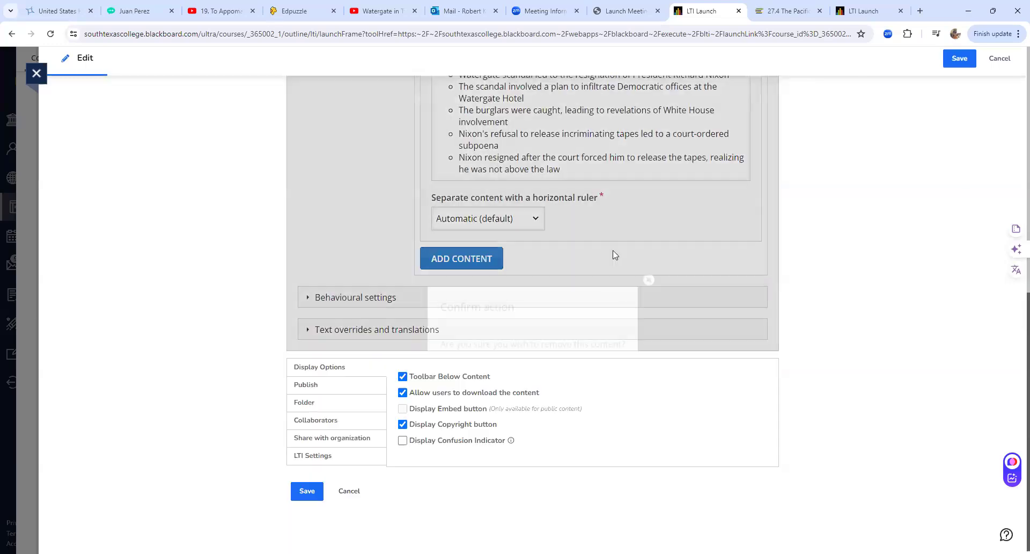
pyautogui.scroll(3, 611, 293)
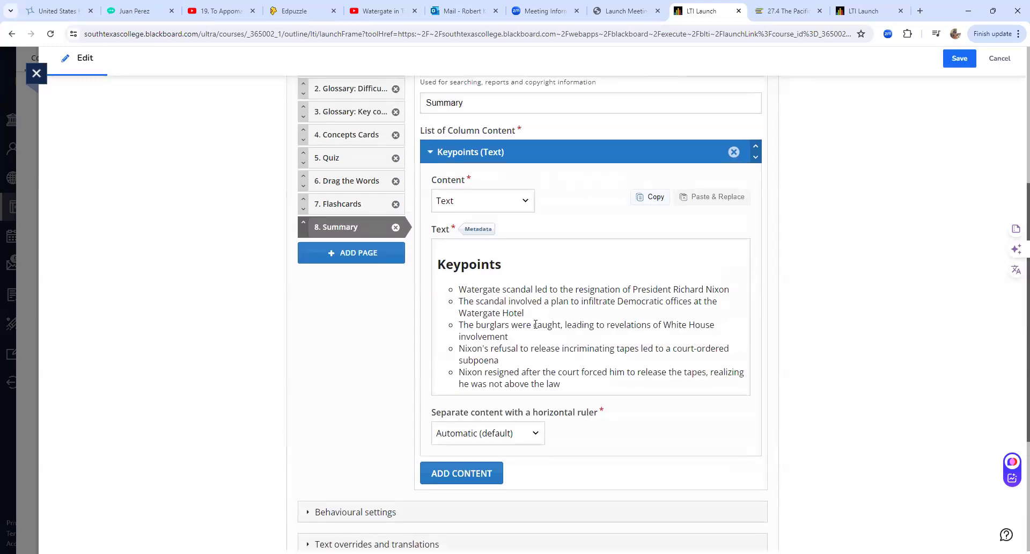
pyautogui.click(597, 382)
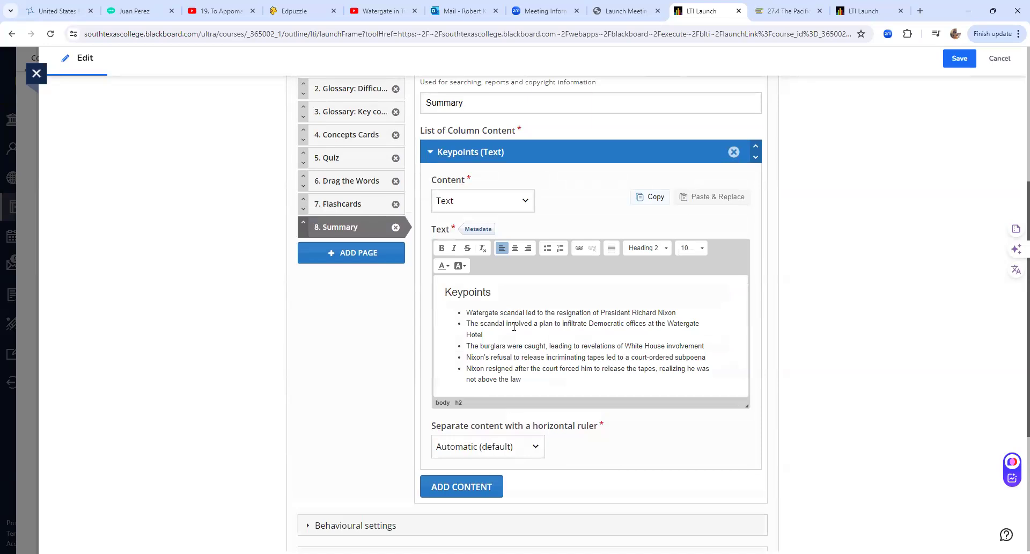
pyautogui.click(959, 59)
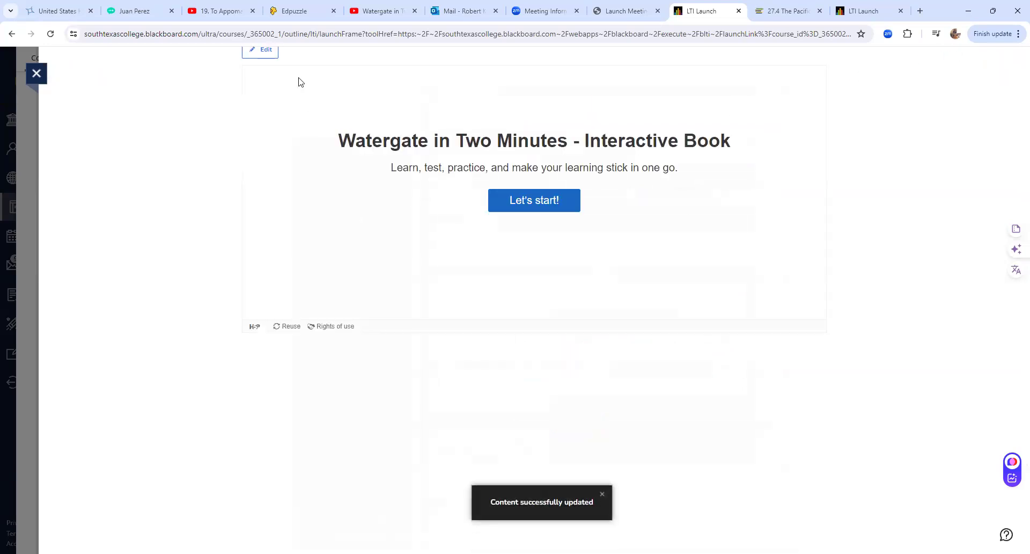
# Reopen the book for editing and examine the first multiple-choice question, answer options and overall feedback on the Quiz page.
pyautogui.click(261, 52)
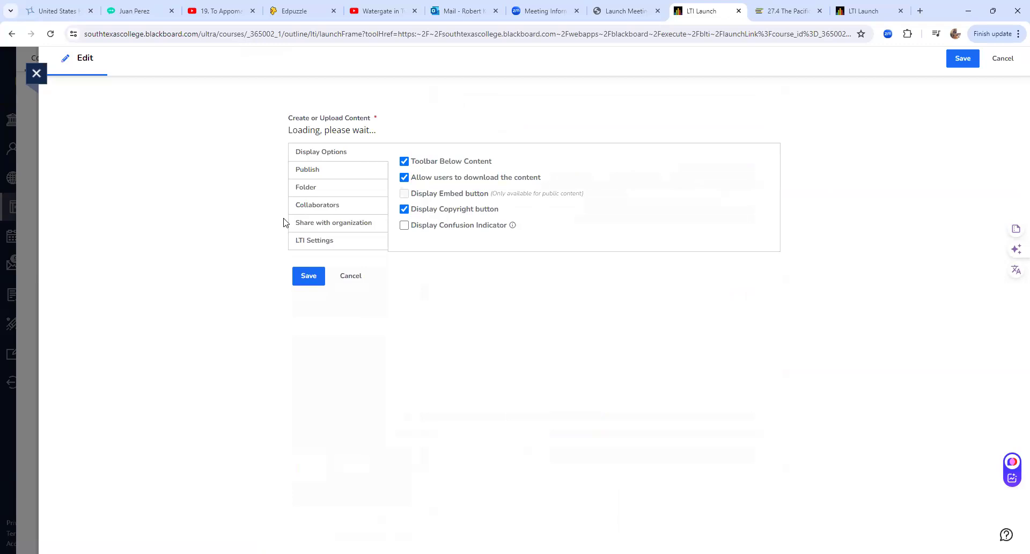
pyautogui.scroll(-3, 274, 237)
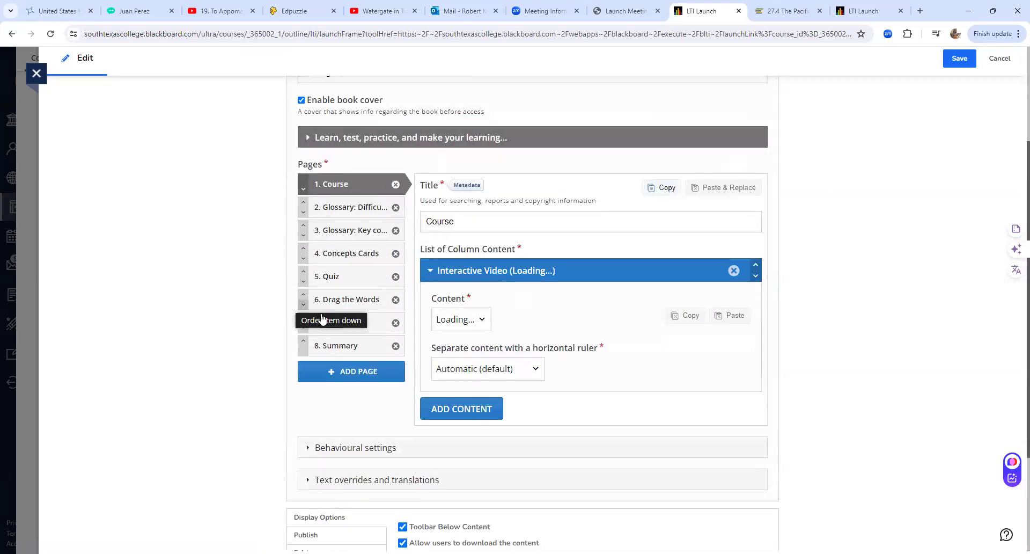
pyautogui.click(330, 280)
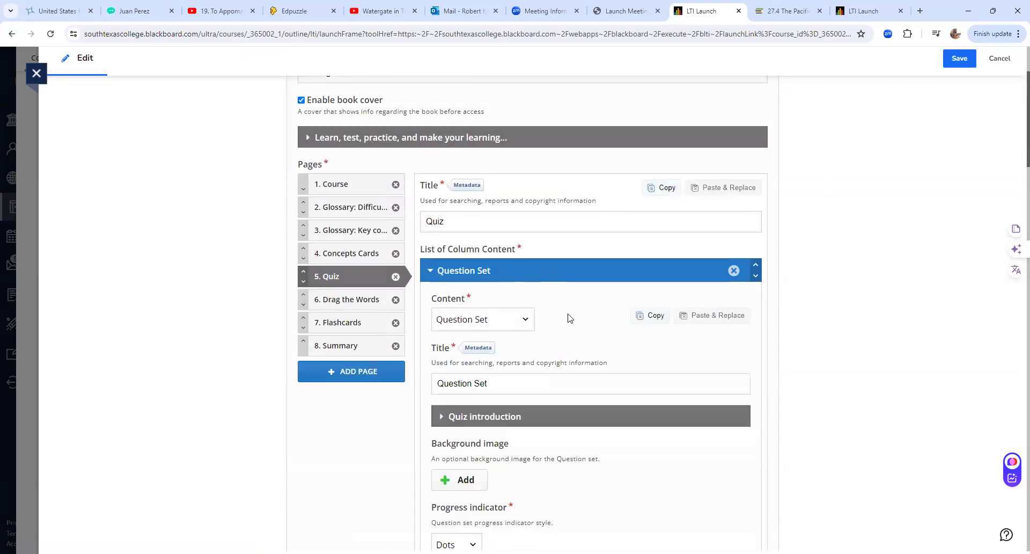
pyautogui.scroll(-2, 570, 318)
pyautogui.scroll(-8, 570, 318)
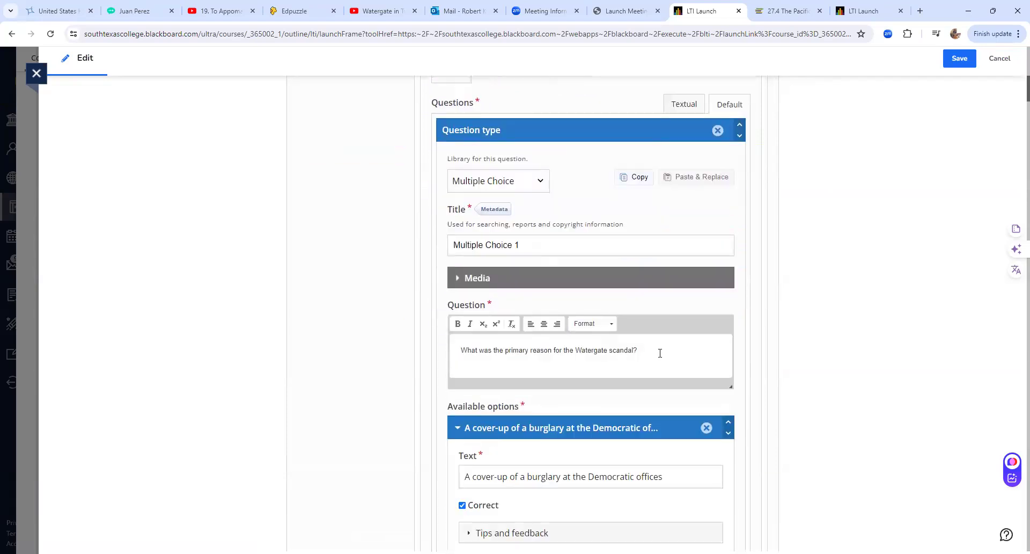
pyautogui.scroll(-2, 659, 352)
pyautogui.scroll(-7, 574, 322)
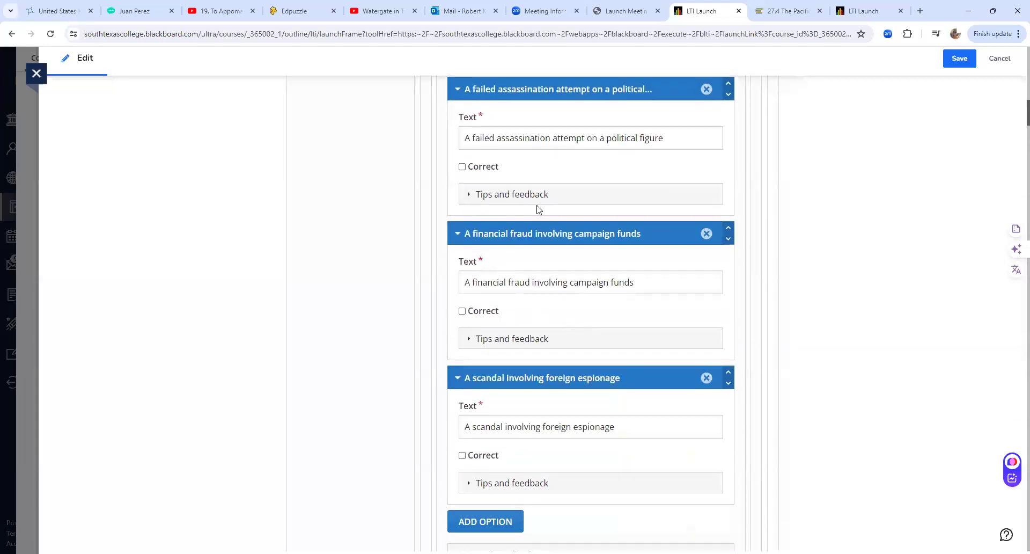
pyautogui.scroll(-4, 548, 268)
pyautogui.scroll(-2, 549, 295)
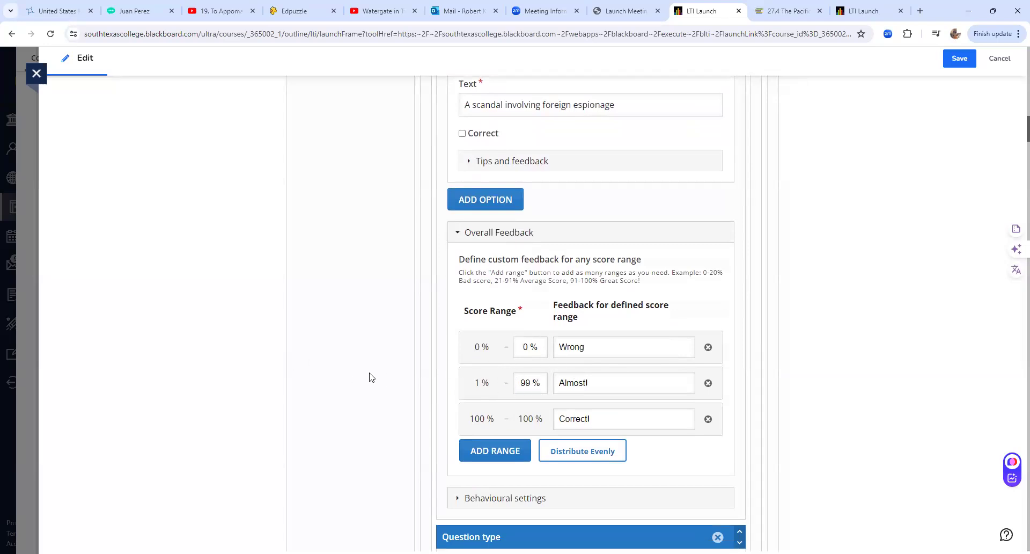
# Examine the second and third multiple-choice questions on the Quiz page, including their answer options and overall feedback ranges.
pyautogui.scroll(-3, 371, 376)
pyautogui.scroll(-8, 369, 376)
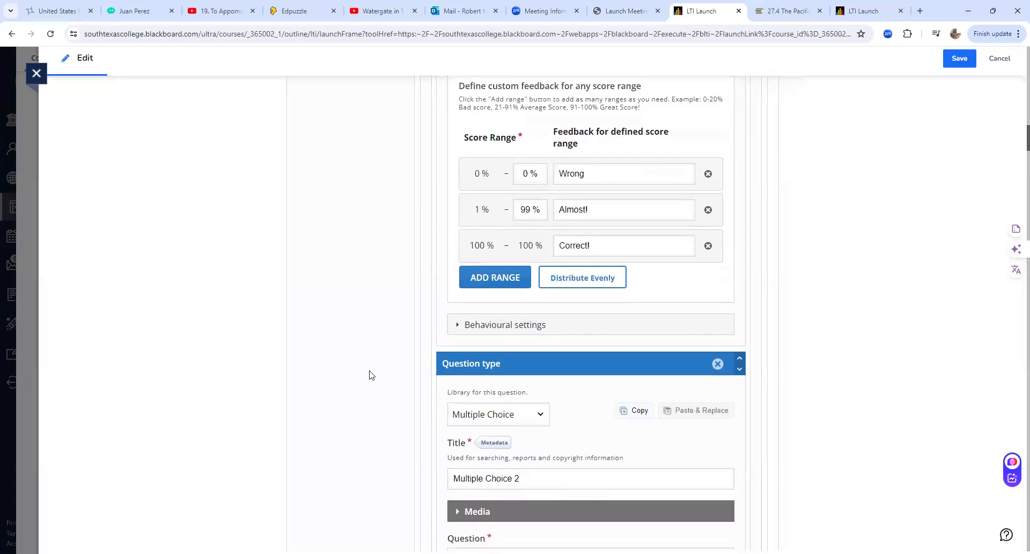
pyautogui.scroll(-10, 369, 376)
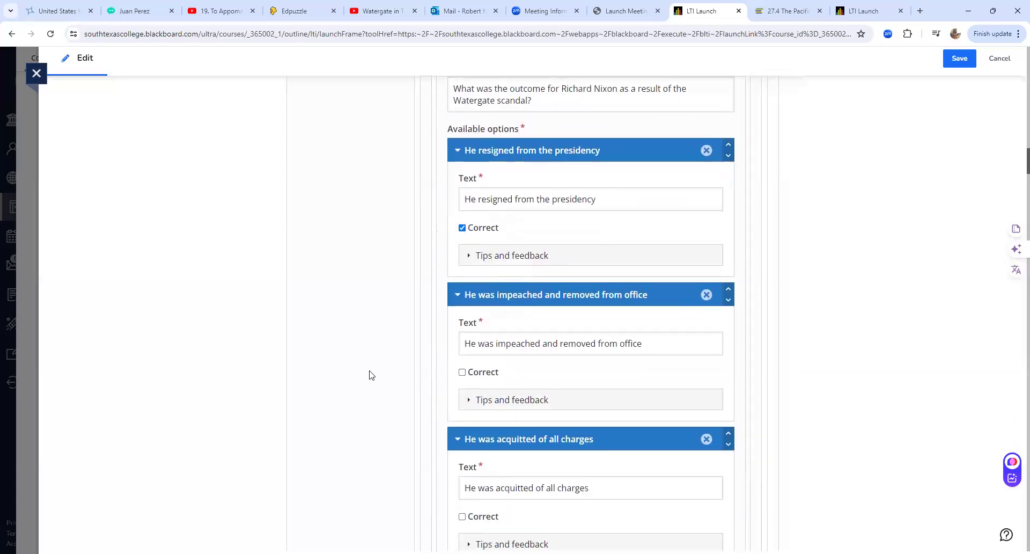
pyautogui.scroll(-11, 397, 373)
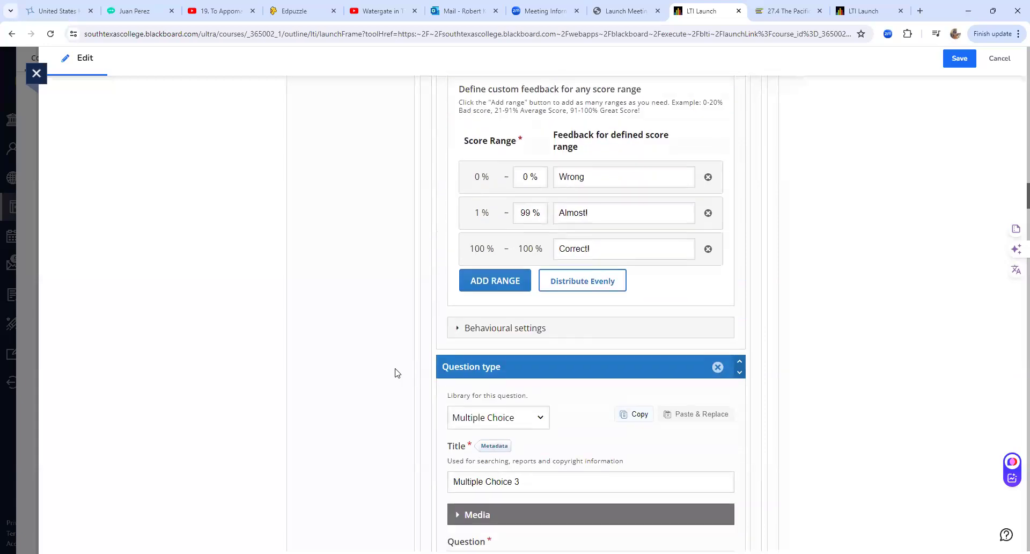
pyautogui.scroll(2, 405, 370)
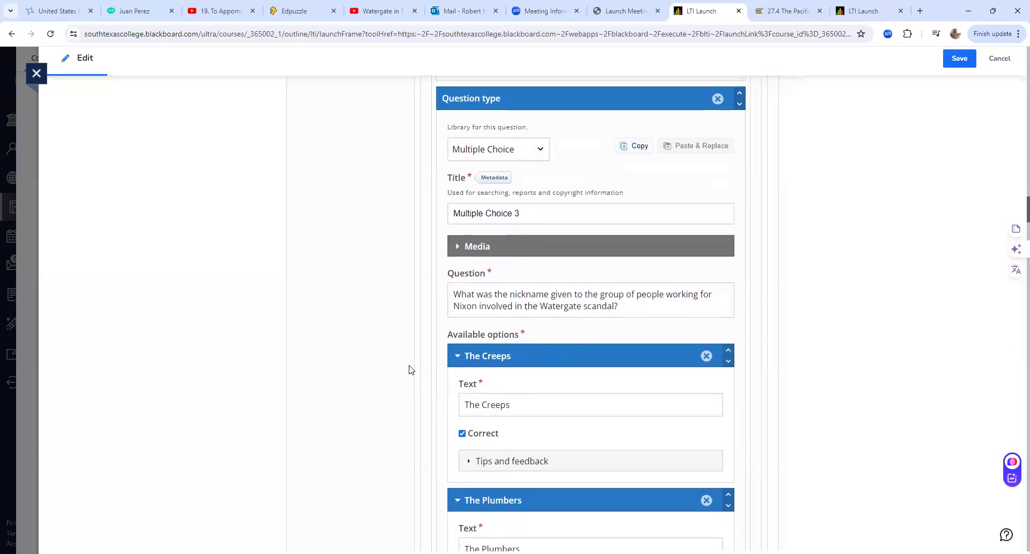
pyautogui.scroll(-7, 483, 349)
pyautogui.scroll(-8, 503, 365)
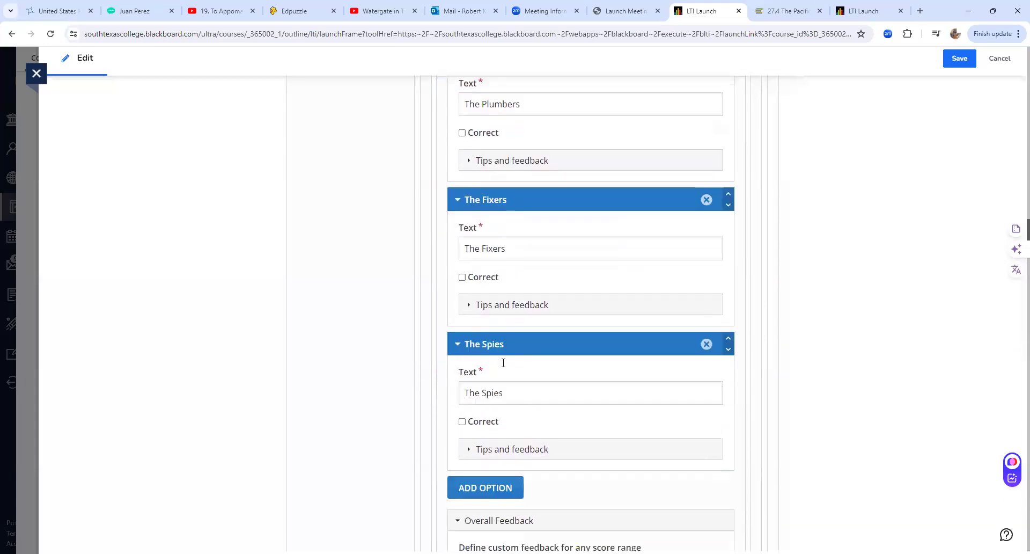
pyautogui.scroll(-1, 499, 368)
# Expand the third question's Behavioural settings to review its retry, solution and answer options, and return to the course content.
pyautogui.click(497, 370)
pyautogui.scroll(-2, 491, 373)
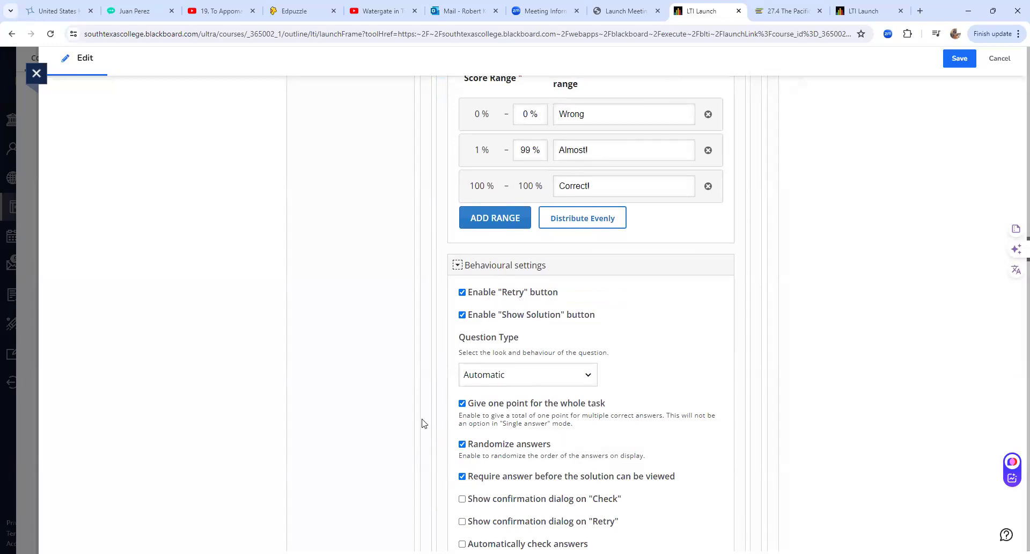
pyautogui.scroll(5, 422, 424)
pyautogui.click(536, 437)
pyautogui.scroll(-10, 536, 379)
pyautogui.scroll(6, 537, 383)
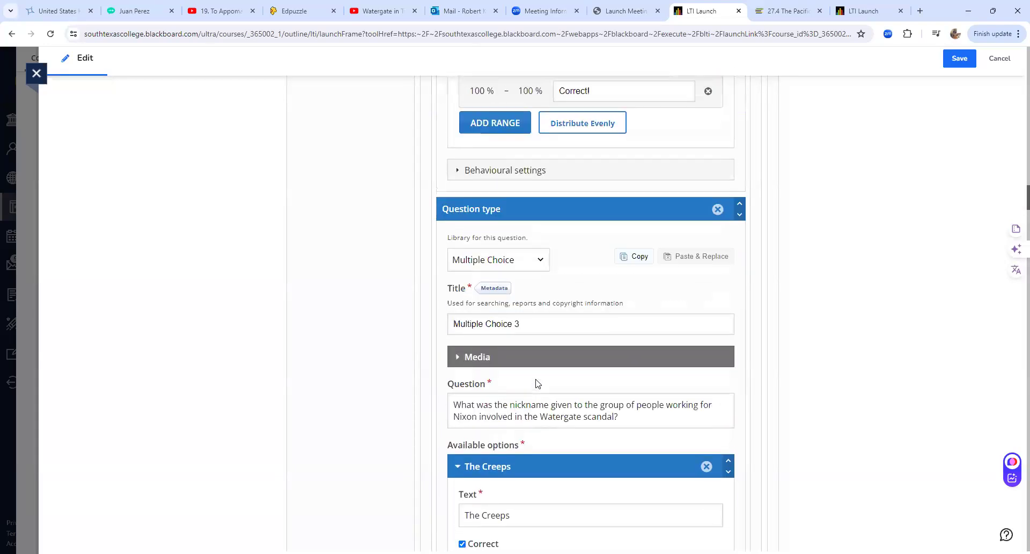
pyautogui.scroll(8, 537, 383)
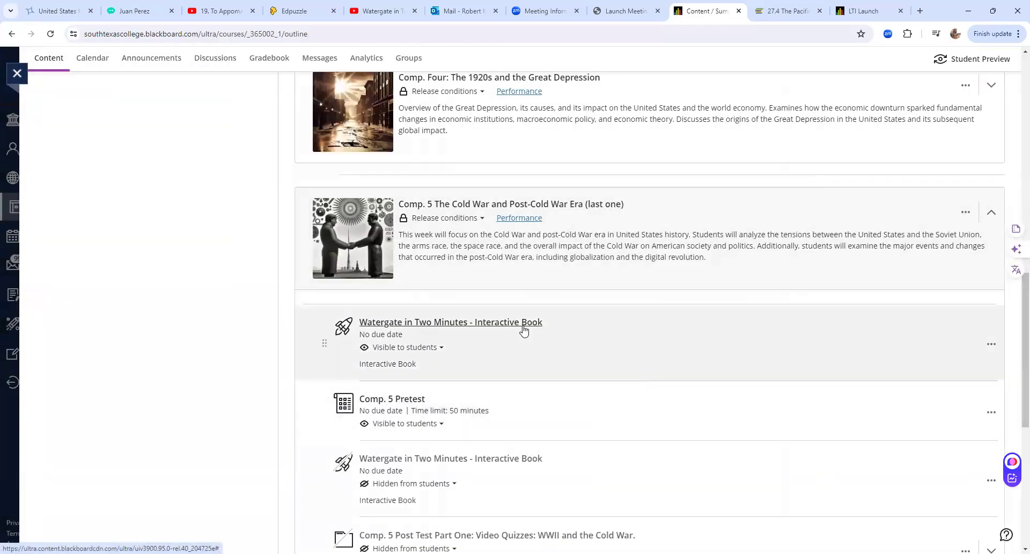
# Set the grade category of the Watergate interactive book above the Comp. 5 Pretest to Quiz, save it, and hide the book from students.
pyautogui.click(992, 344)
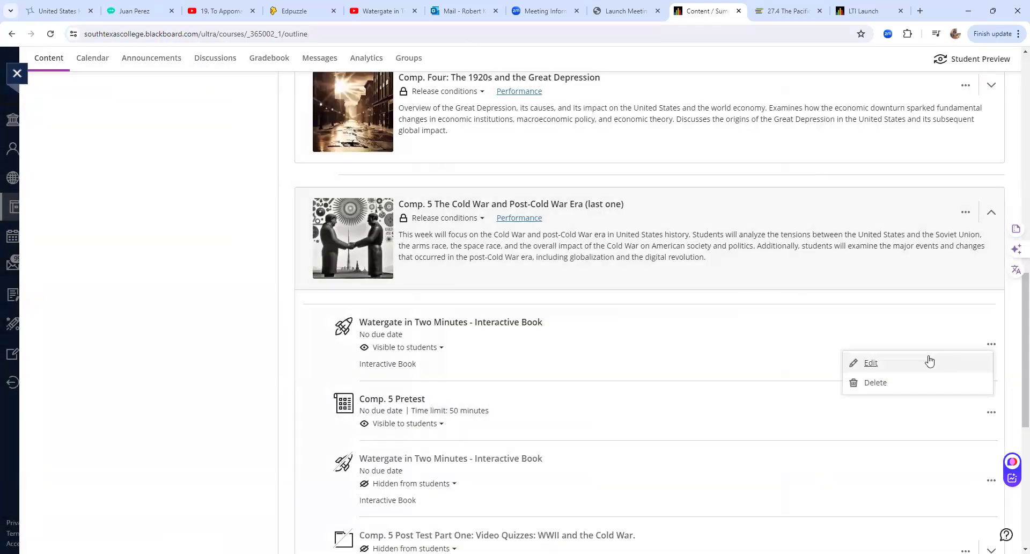
pyautogui.click(905, 365)
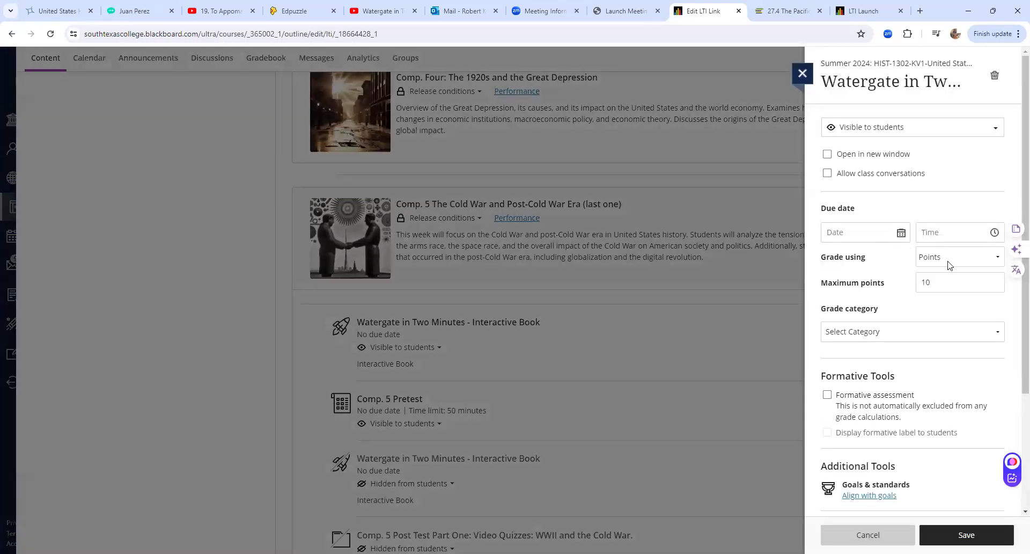
pyautogui.click(849, 333)
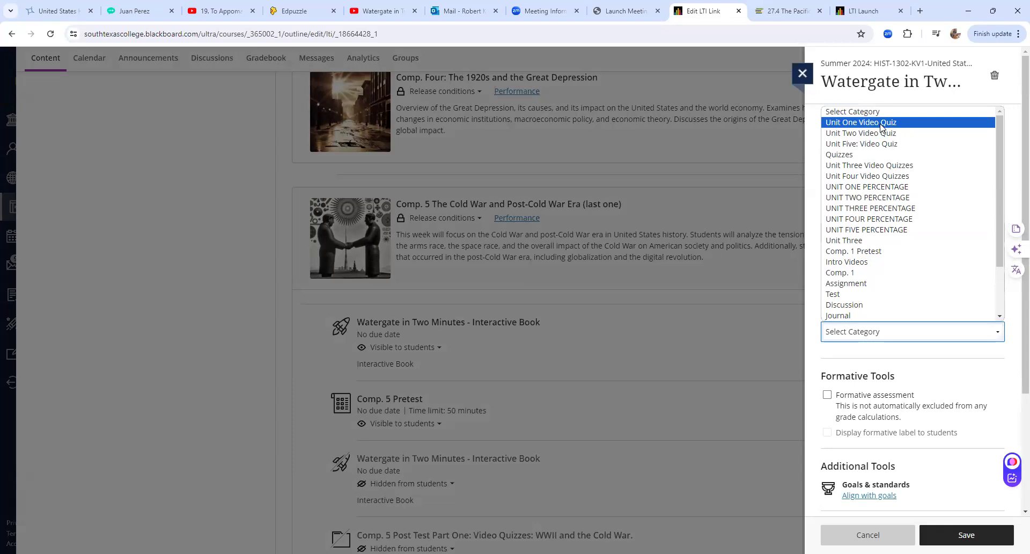
pyautogui.scroll(-2, 875, 201)
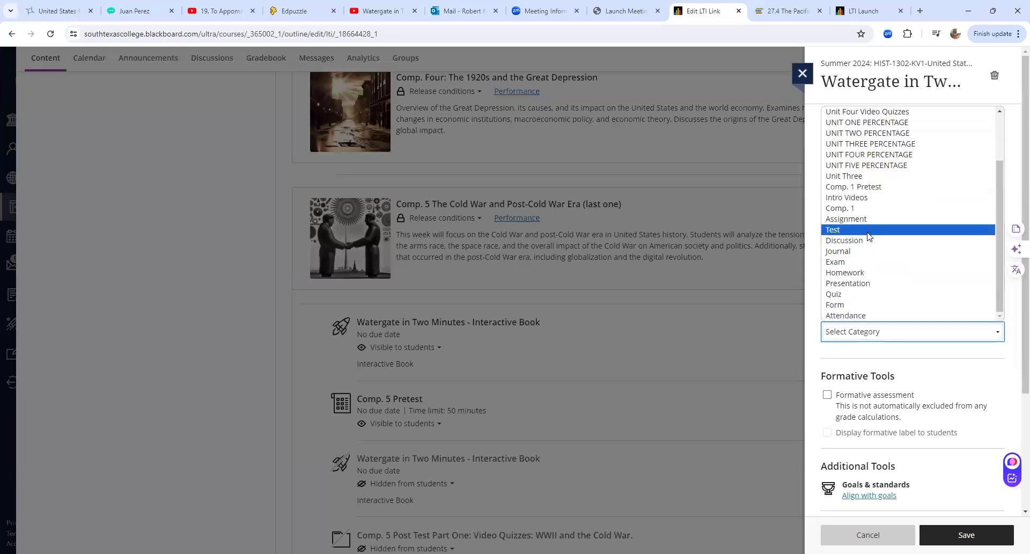
pyautogui.click(847, 296)
pyautogui.scroll(-3, 923, 408)
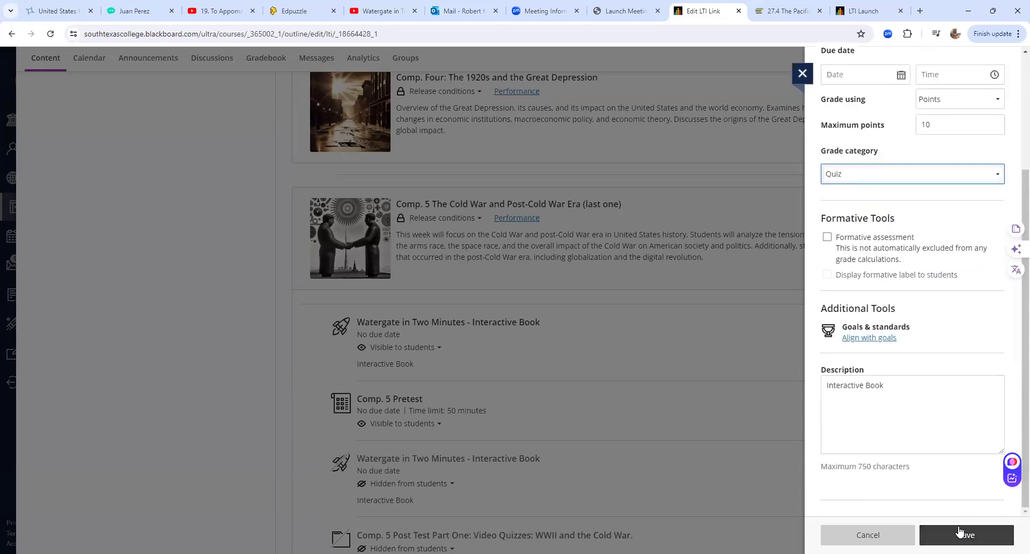
pyautogui.click(952, 534)
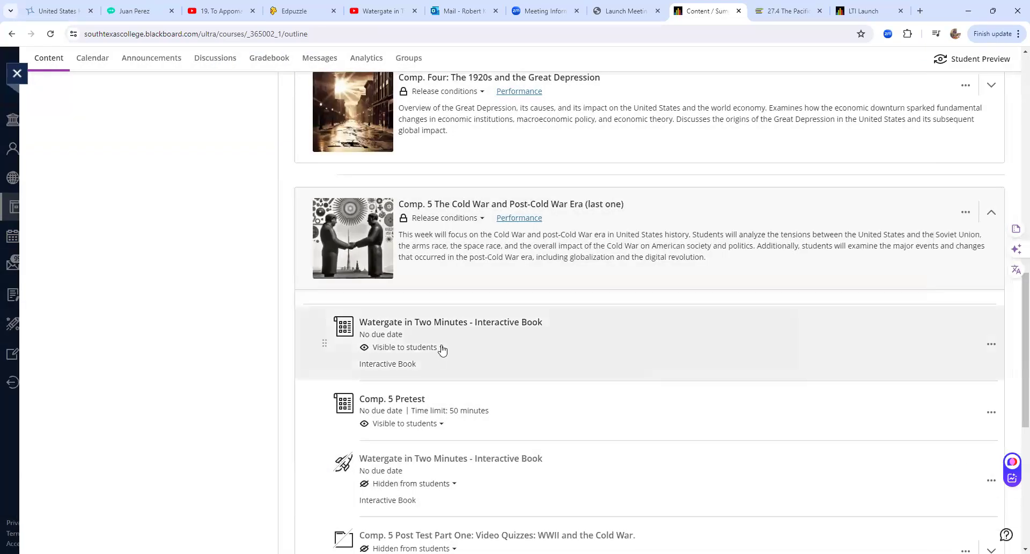
pyautogui.click(442, 349)
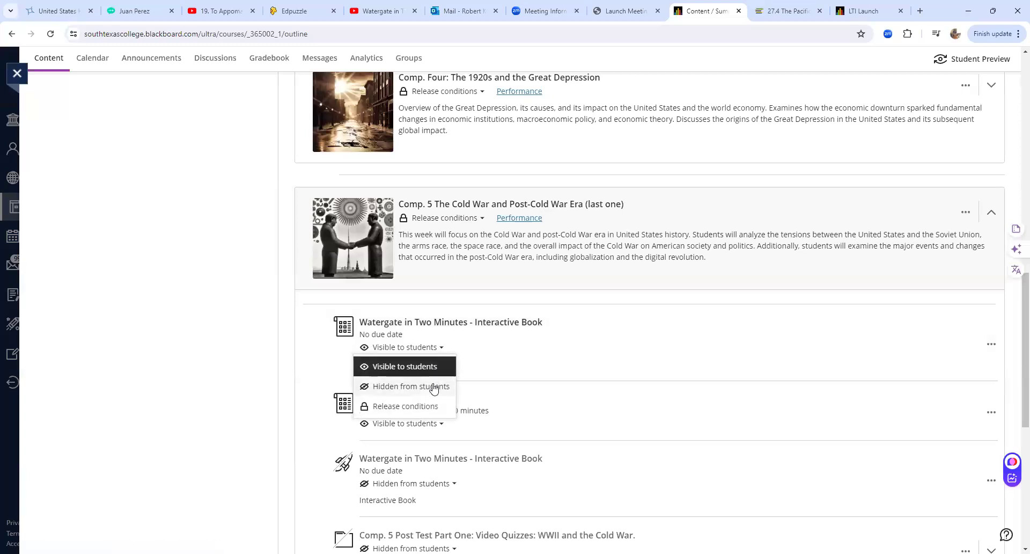
pyautogui.click(439, 385)
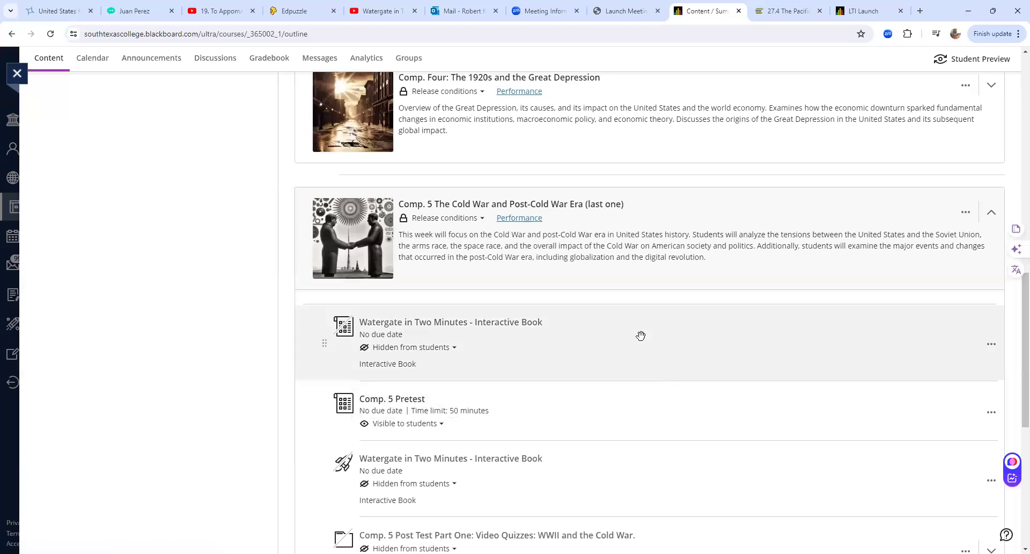